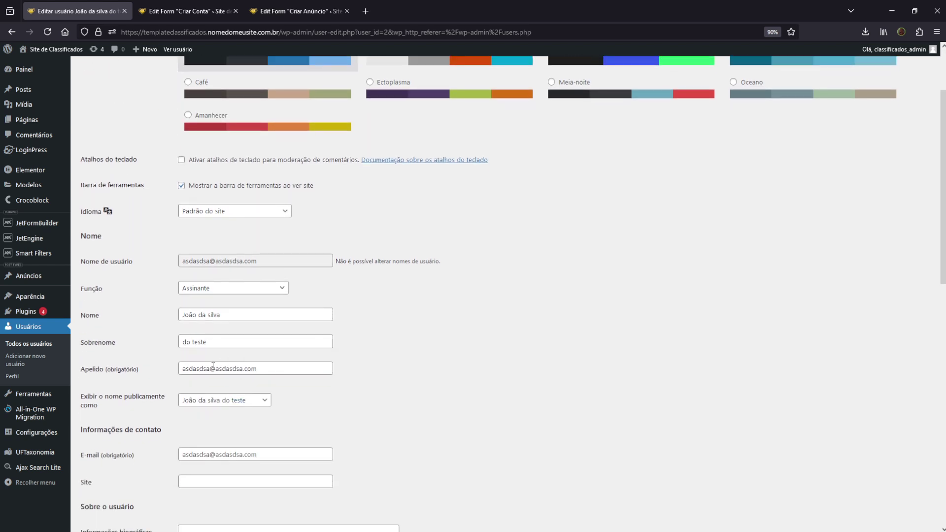
pyautogui.scroll(-2, 226, 379)
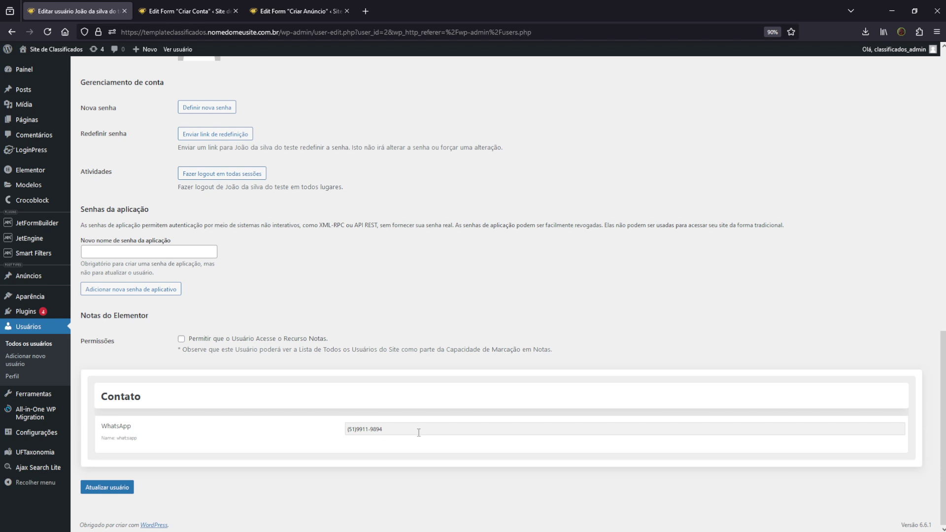
# Check the profile's Contato WhatsApp value, then return to the Criar Conta form editor
pyautogui.click(188, 11)
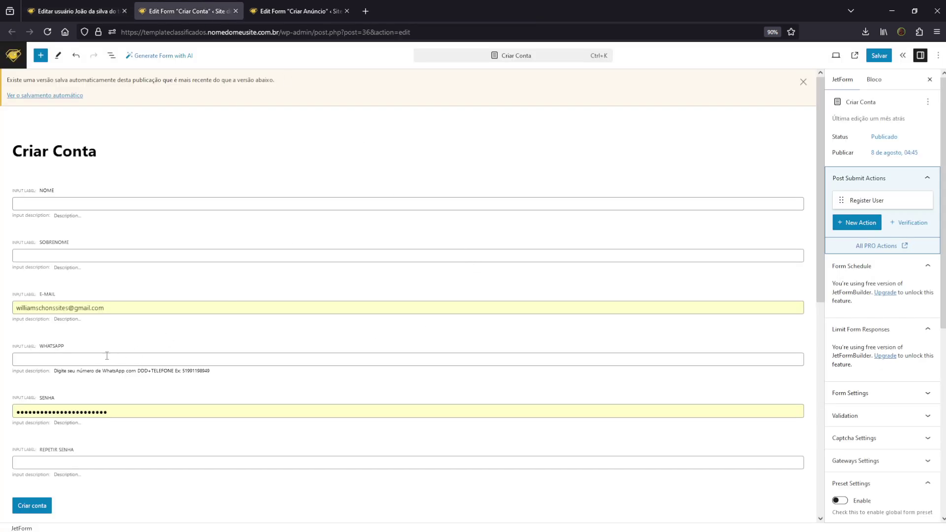
# Select the WhatsApp field and open the Register User action's Fields Map and User Meta settings
pyautogui.click(138, 353)
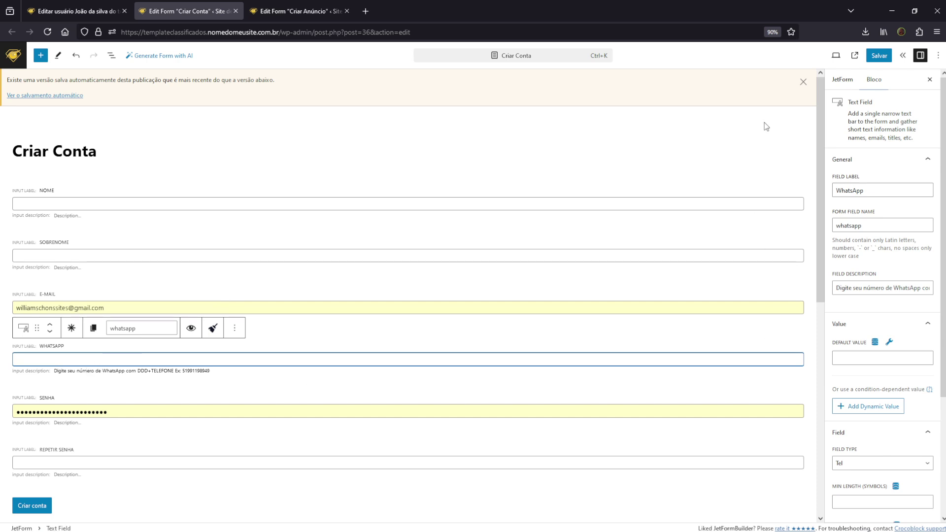
pyautogui.click(842, 82)
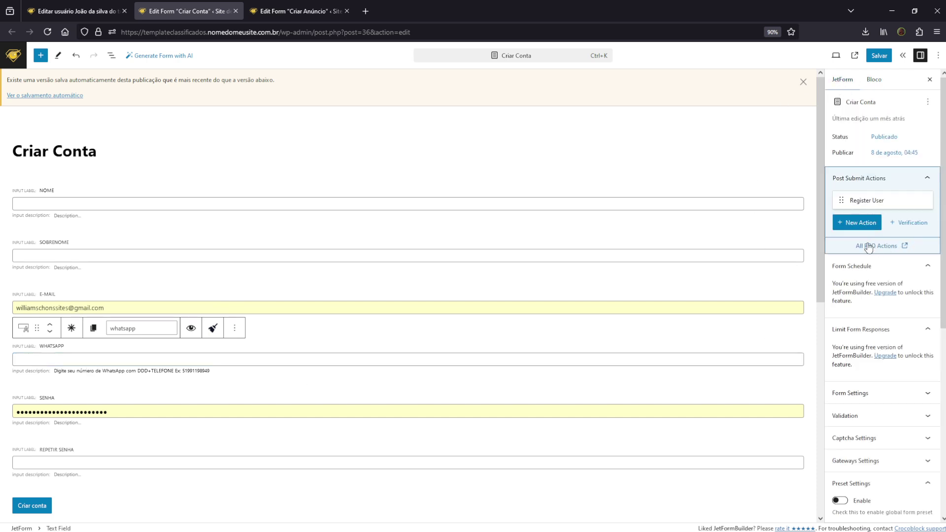
pyautogui.click(885, 201)
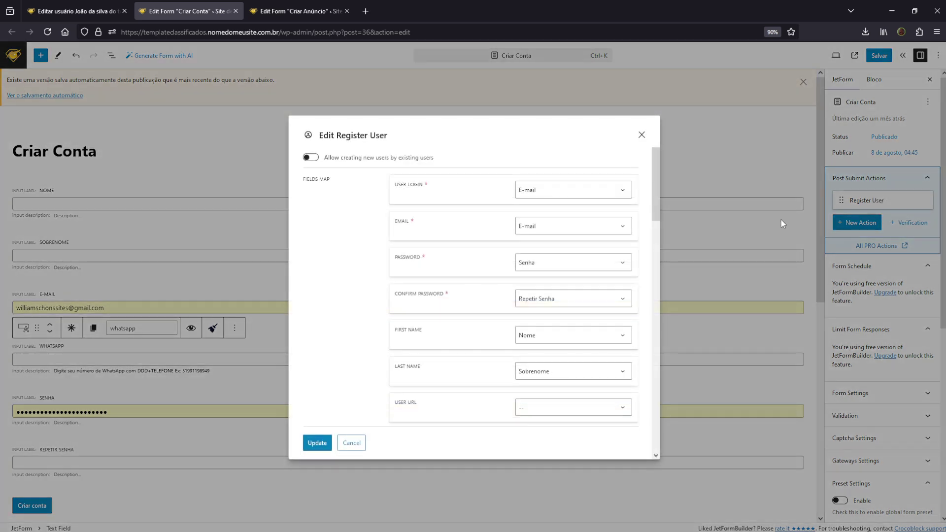
pyautogui.scroll(-5, 422, 265)
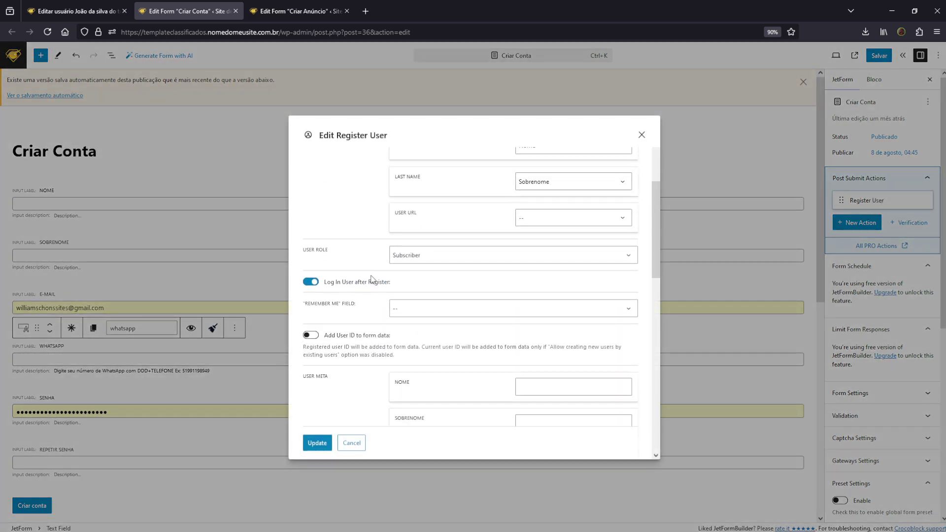
pyautogui.scroll(-3, 352, 358)
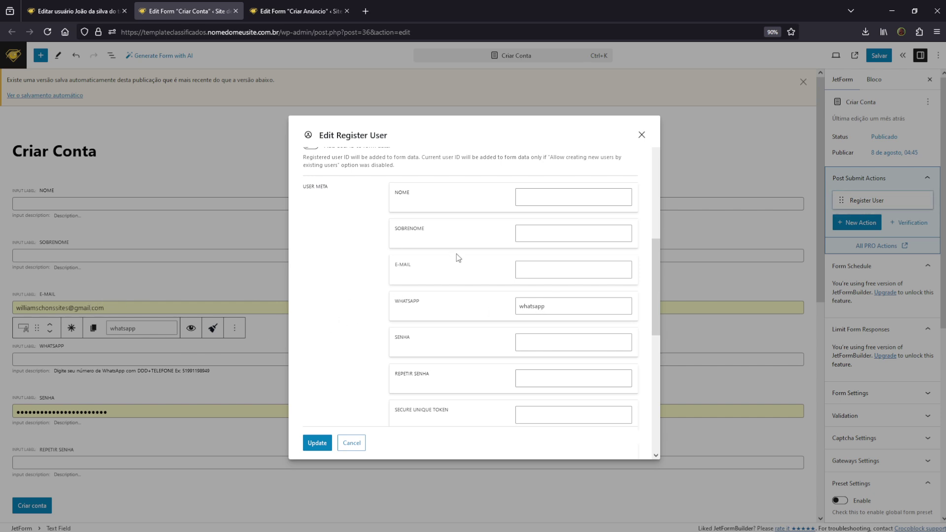
pyautogui.scroll(1, 412, 262)
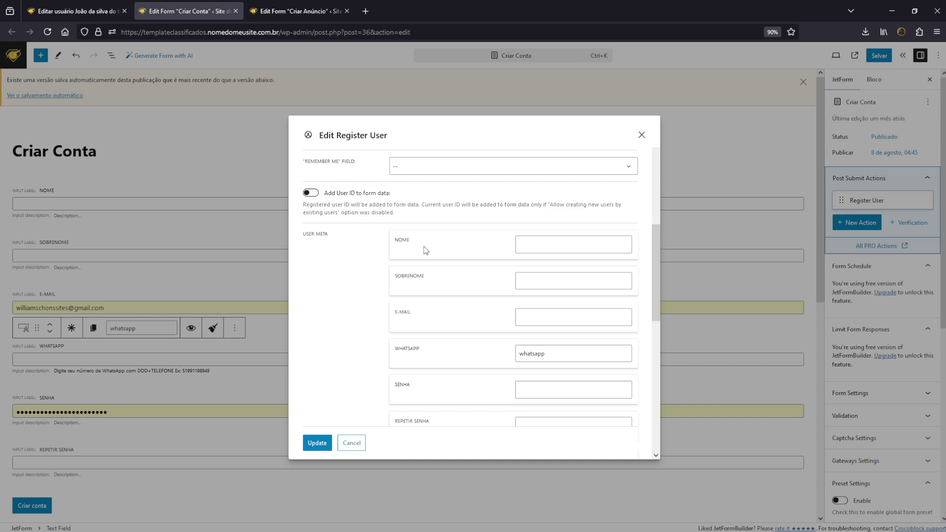
pyautogui.scroll(-1, 417, 304)
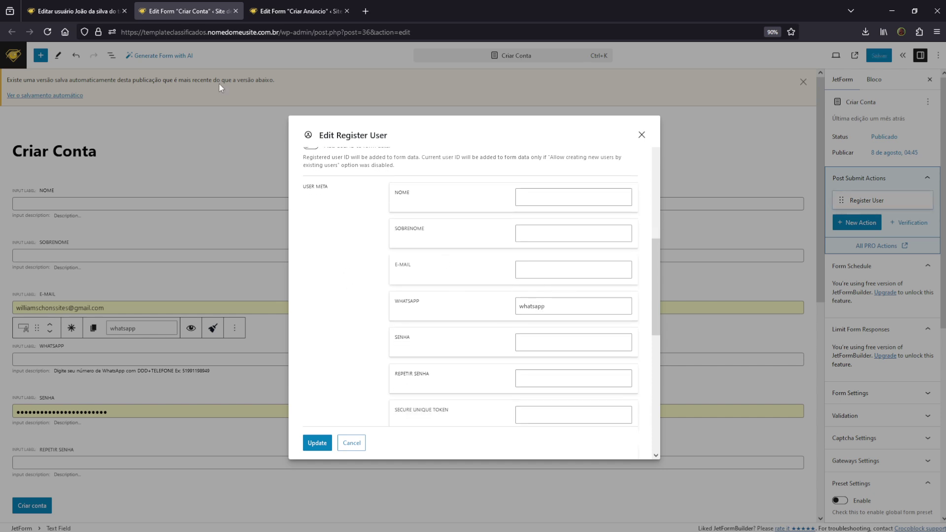
# Compare with the user's saved WhatsApp meta, review the password mappings unchanged, and close the settings
pyautogui.click(72, 5)
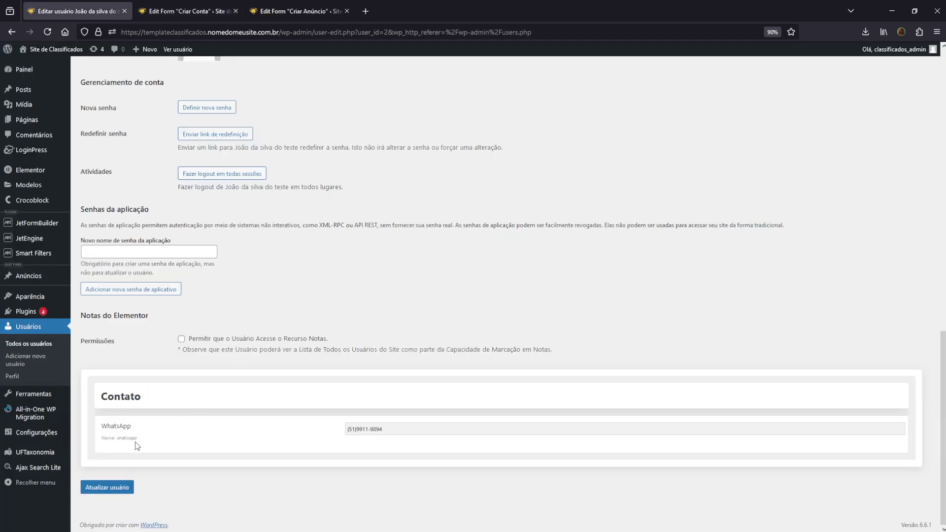
pyautogui.click(187, 11)
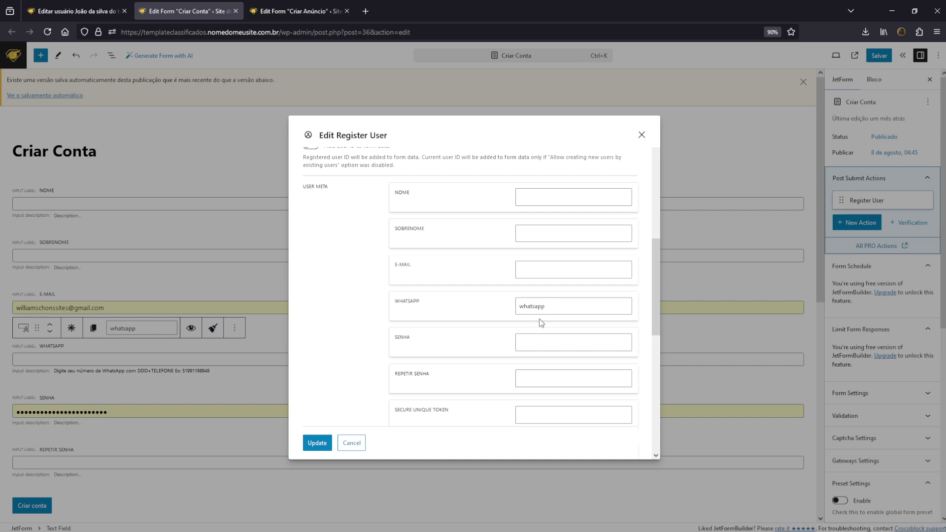
pyautogui.scroll(10, 519, 182)
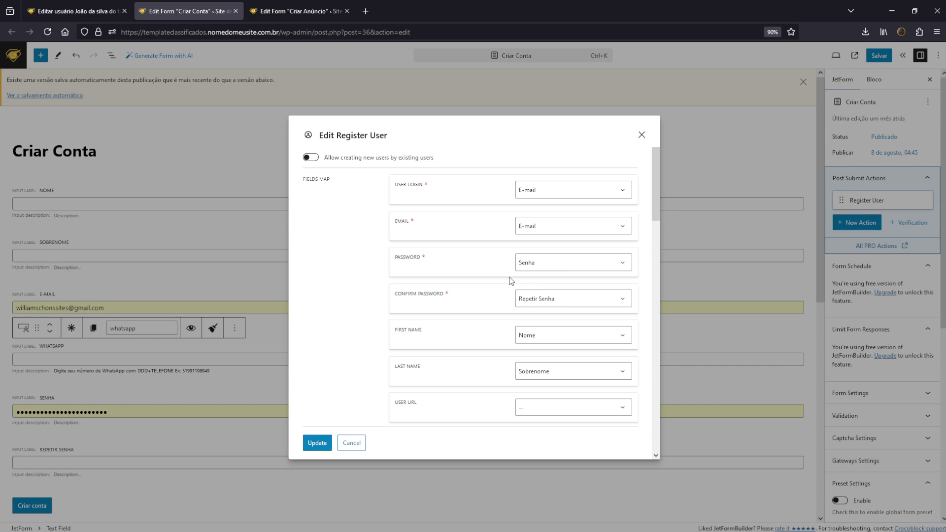
pyautogui.click(549, 271)
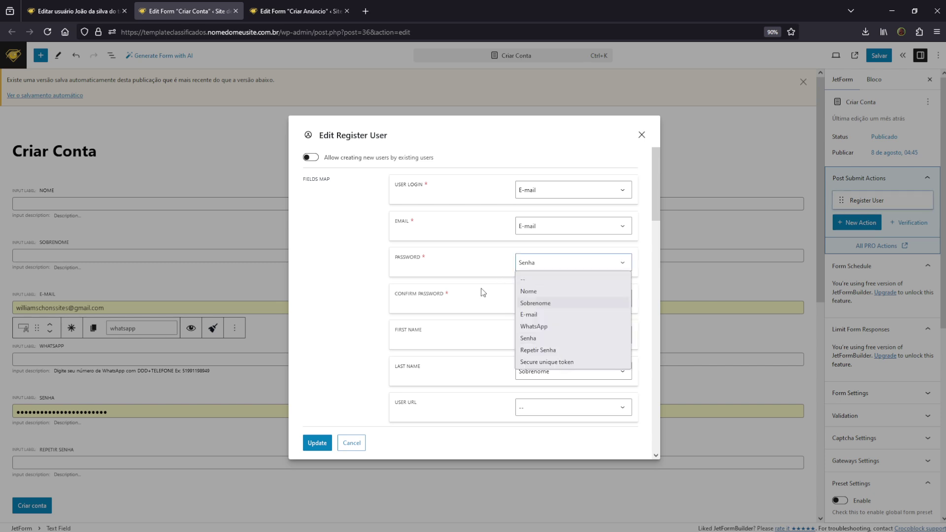
pyautogui.click(562, 301)
pyautogui.click(642, 136)
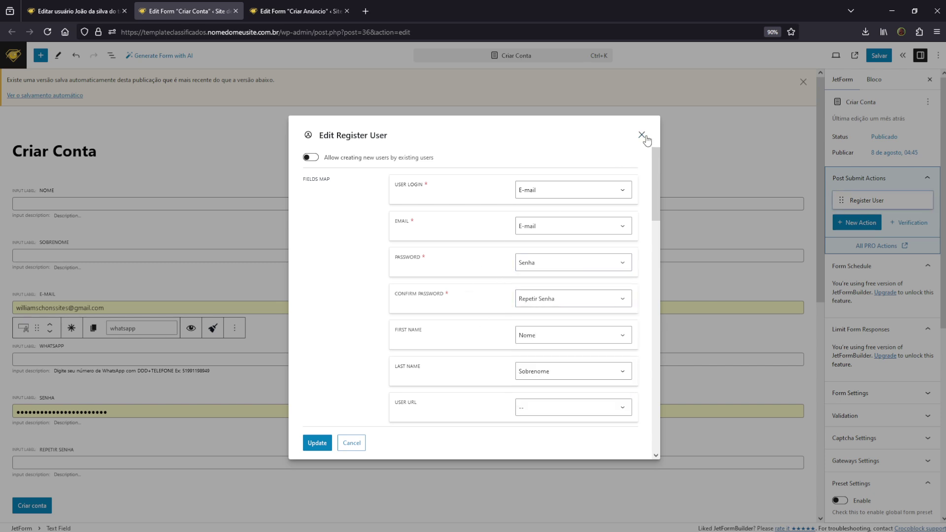
pyautogui.click(641, 136)
# Inspect the Senha field's settings and field type options without changing anything
pyautogui.click(173, 412)
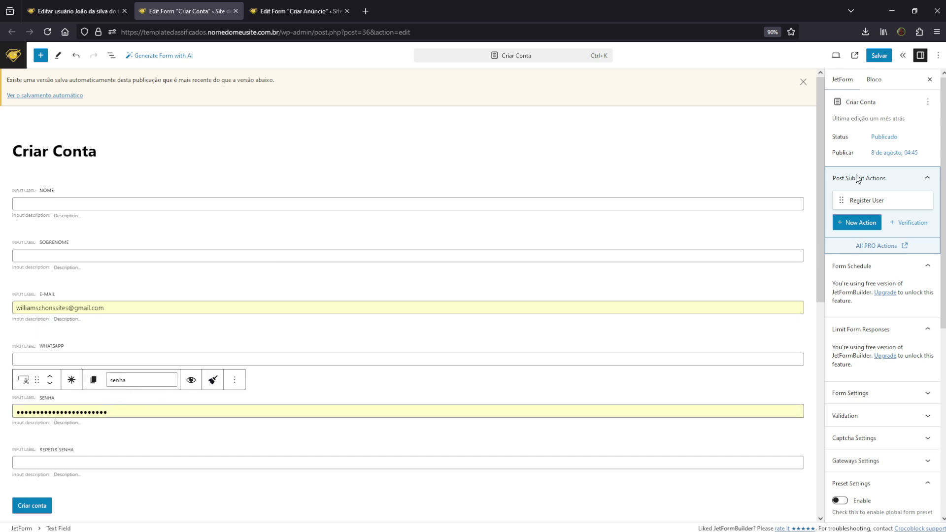
pyautogui.click(877, 82)
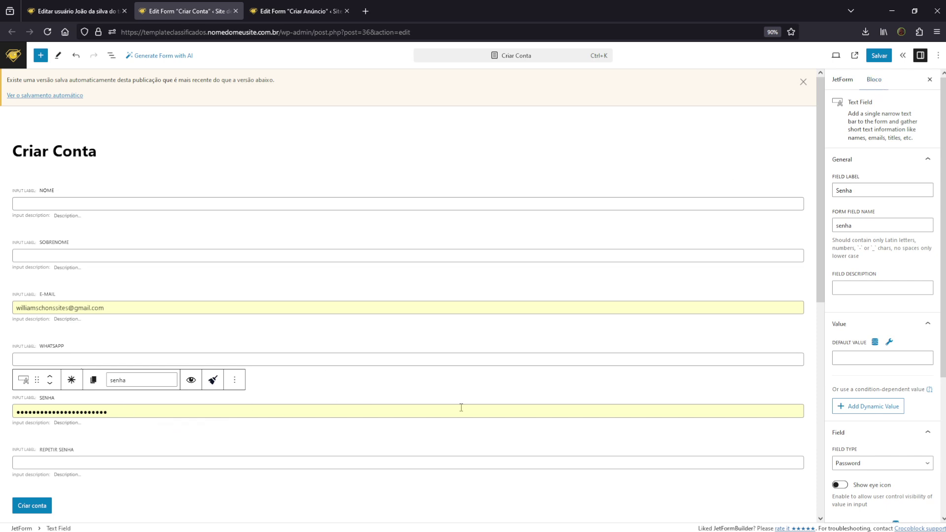
pyautogui.scroll(-4, 861, 248)
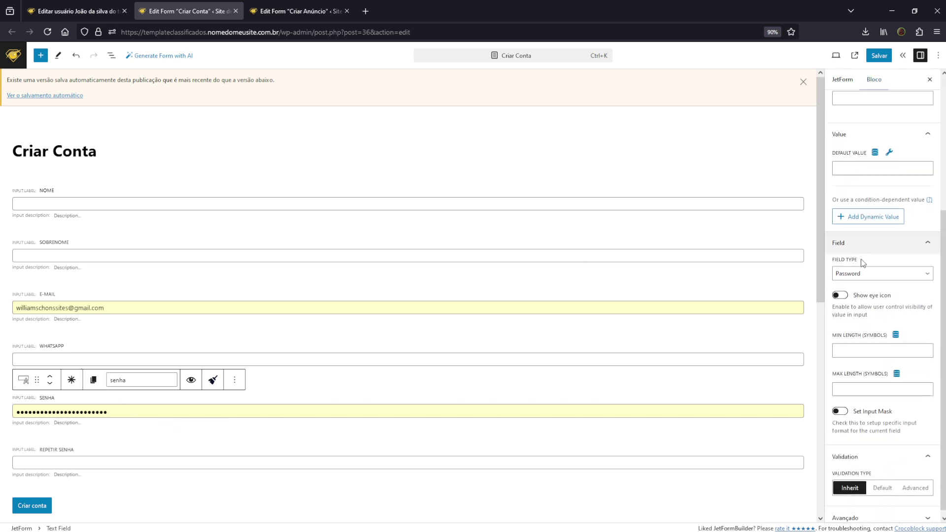
pyautogui.click(862, 277)
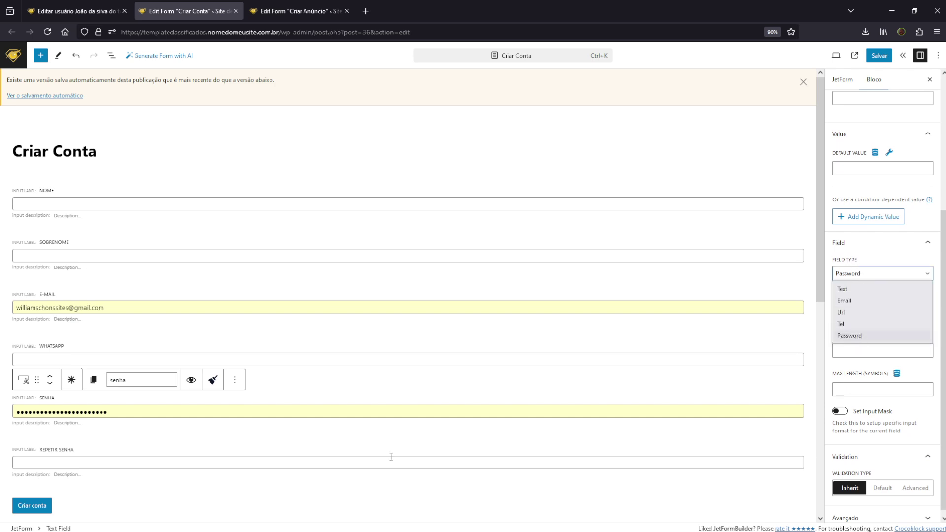
pyautogui.click(176, 469)
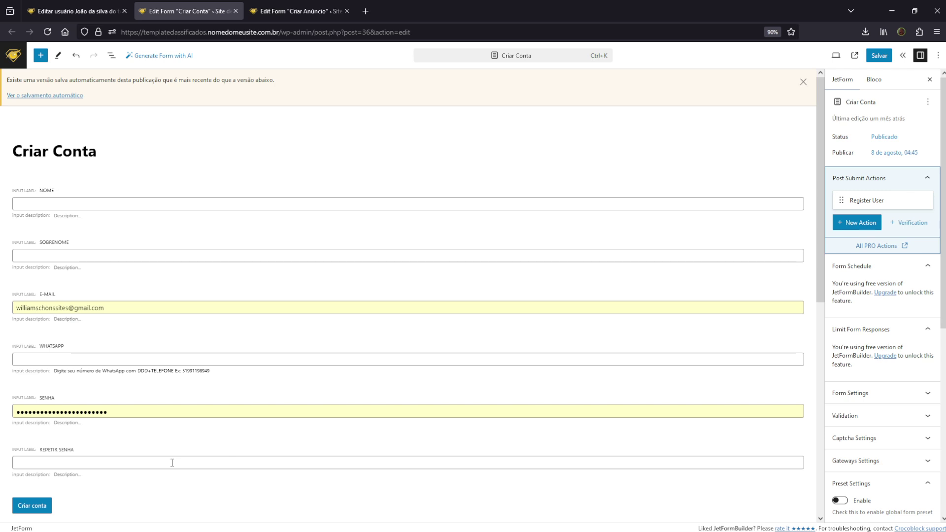
# Inspect the Repetir Senha and E-mail fields, then return to the form's submit actions
pyautogui.click(172, 463)
pyautogui.scroll(-4, 875, 241)
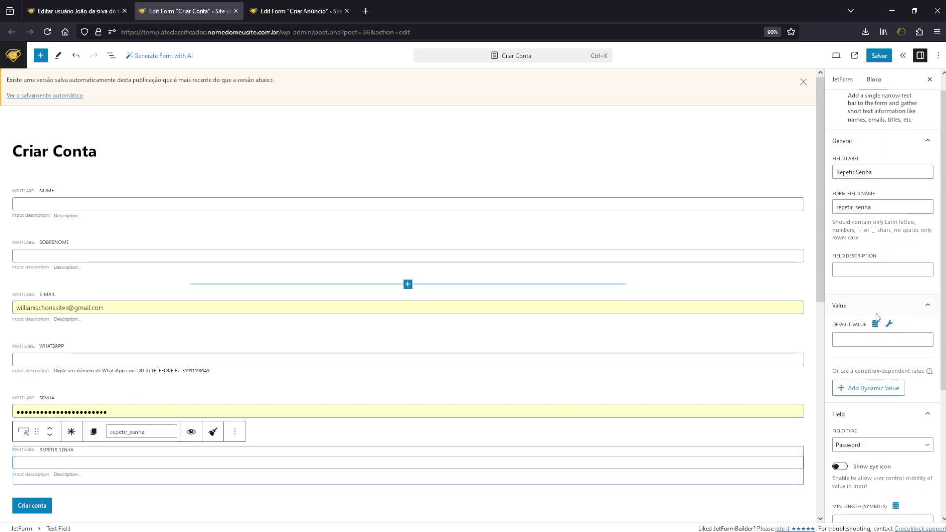
pyautogui.scroll(3, 875, 241)
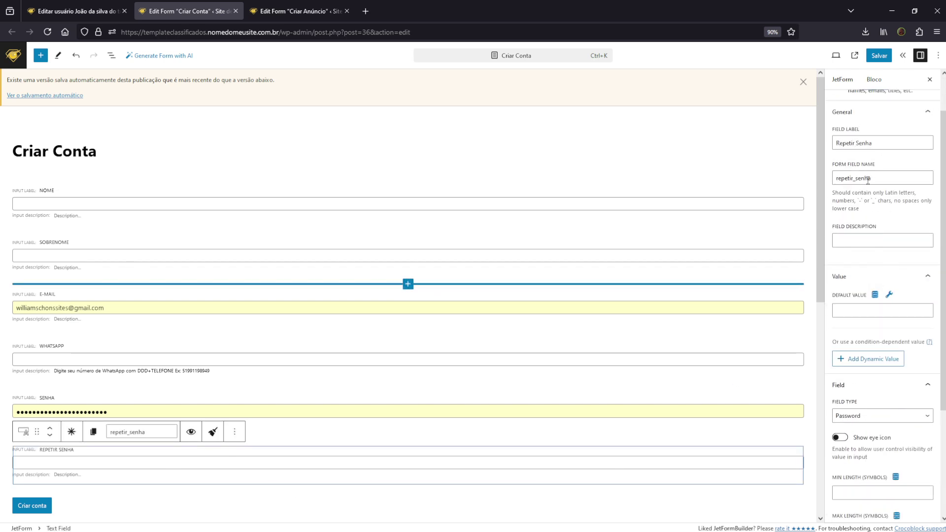
pyautogui.click(189, 325)
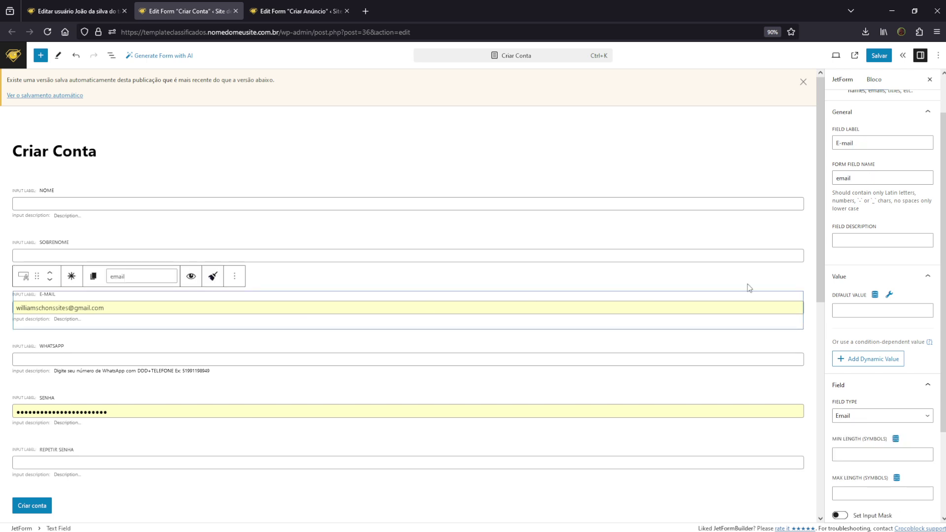
pyautogui.click(841, 79)
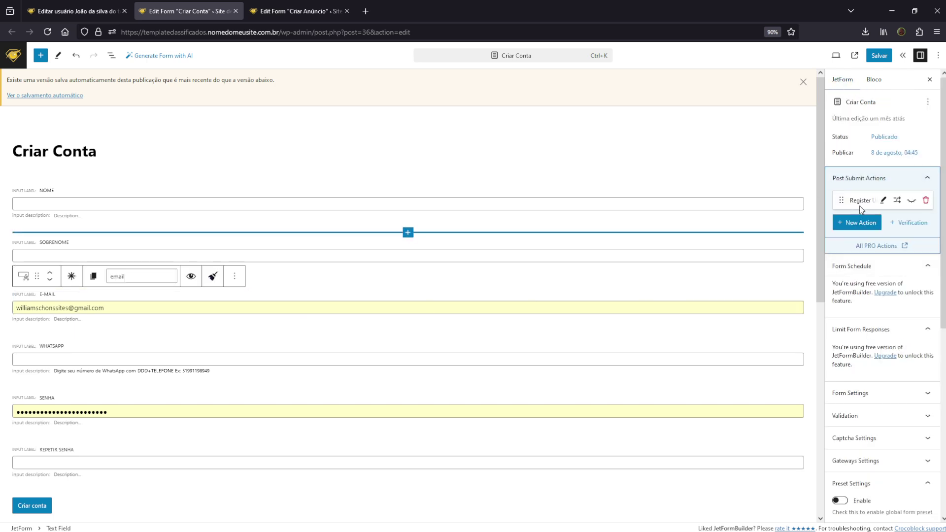
pyautogui.click(860, 223)
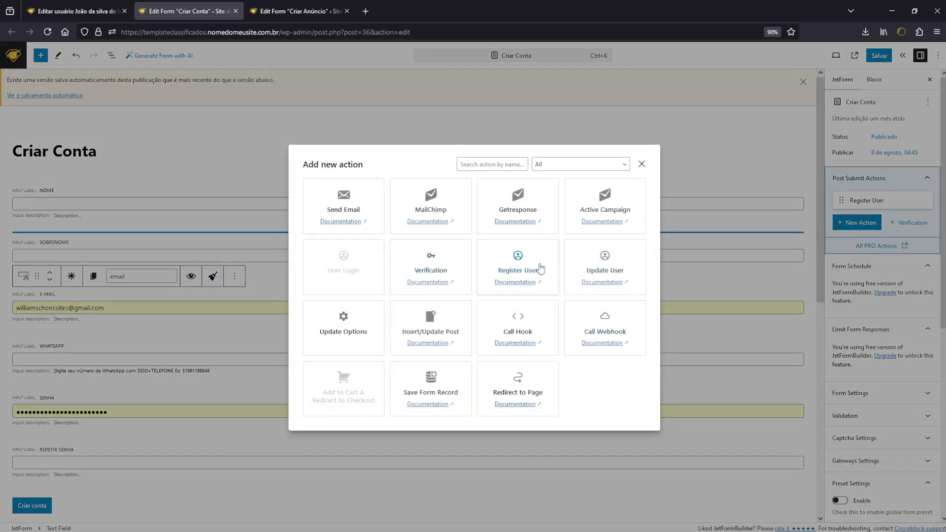
pyautogui.click(690, 241)
pyautogui.click(885, 199)
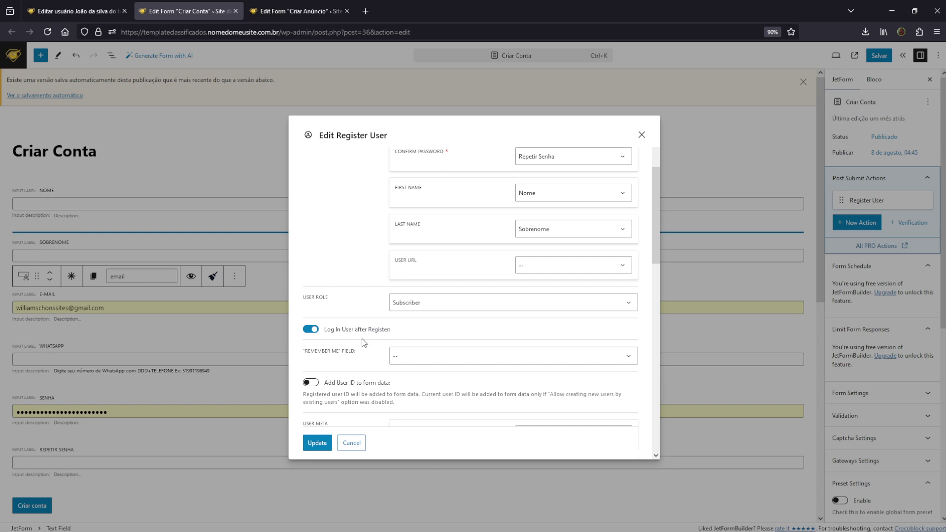
pyautogui.scroll(-4, 377, 329)
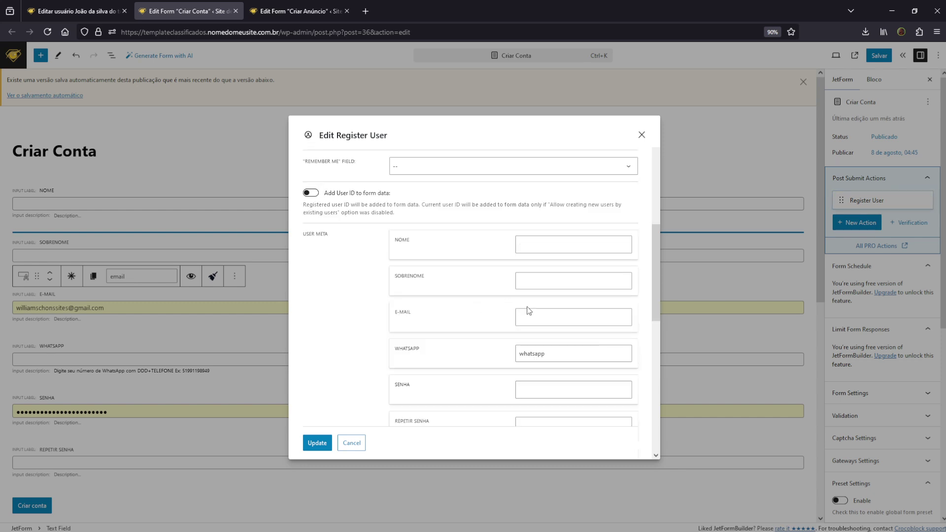
pyautogui.scroll(-3, 536, 353)
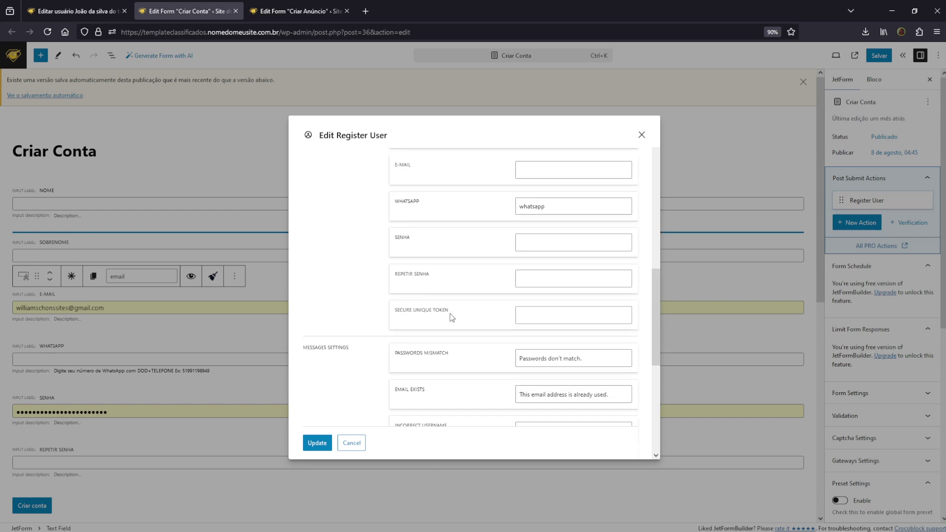
pyautogui.scroll(5, 450, 313)
pyautogui.scroll(5, 450, 313)
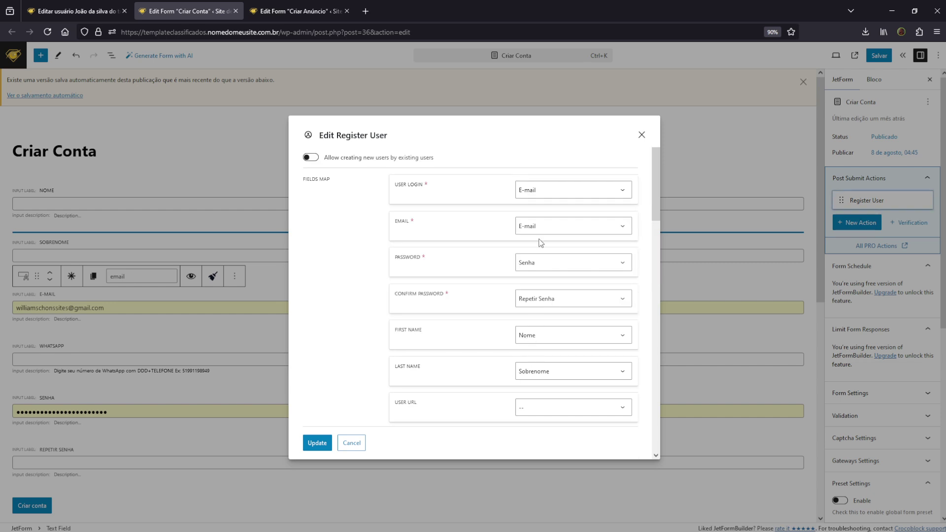
pyautogui.click(351, 443)
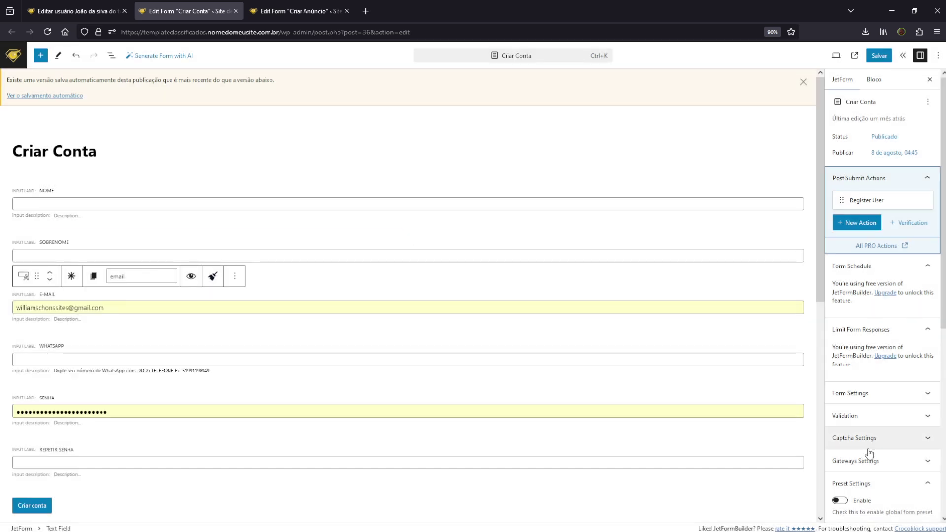
pyautogui.scroll(-3, 871, 404)
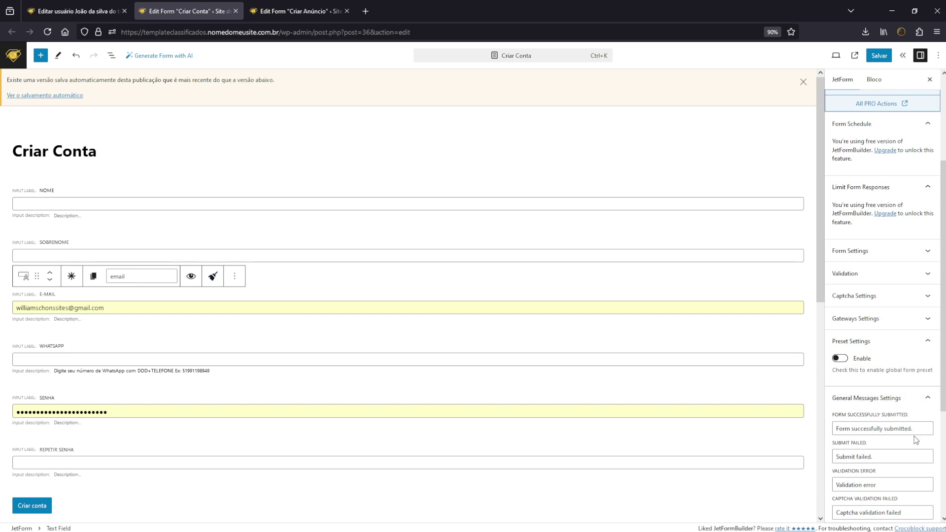
pyautogui.moveTo(910, 428); pyautogui.dragTo(804, 444)
pyautogui.scroll(2, 879, 316)
pyautogui.scroll(1, 889, 187)
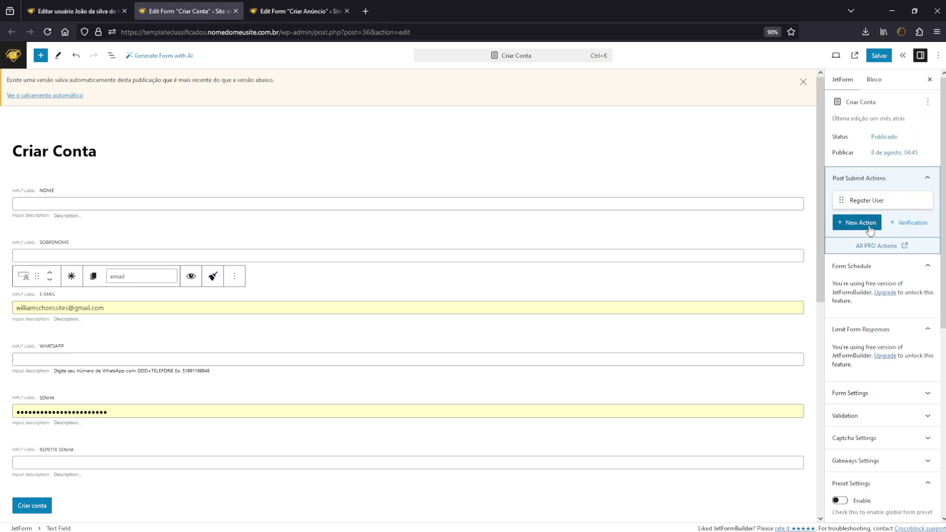
# Add a Send Email action mailing the admin, with reply-to taken from the E-mail field
pyautogui.click(870, 224)
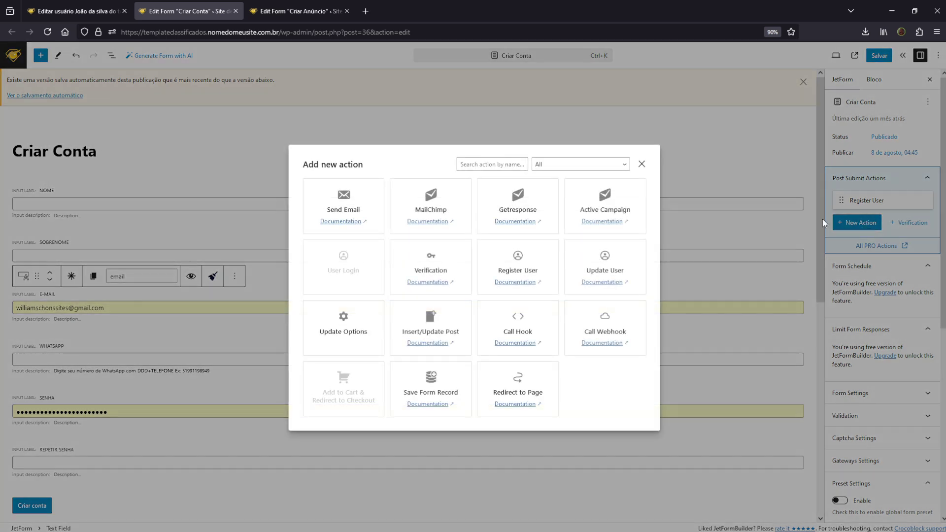
pyautogui.click(357, 207)
pyautogui.click(412, 166)
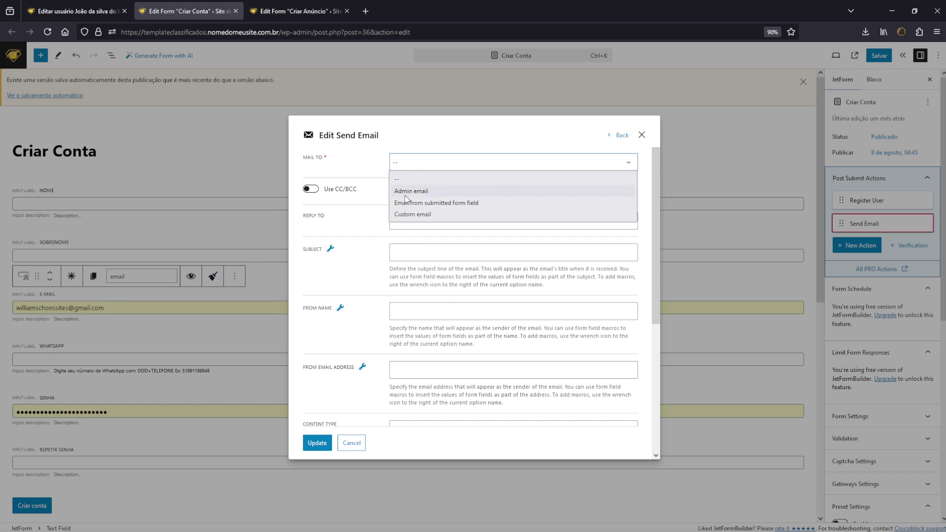
pyautogui.click(404, 193)
pyautogui.click(412, 231)
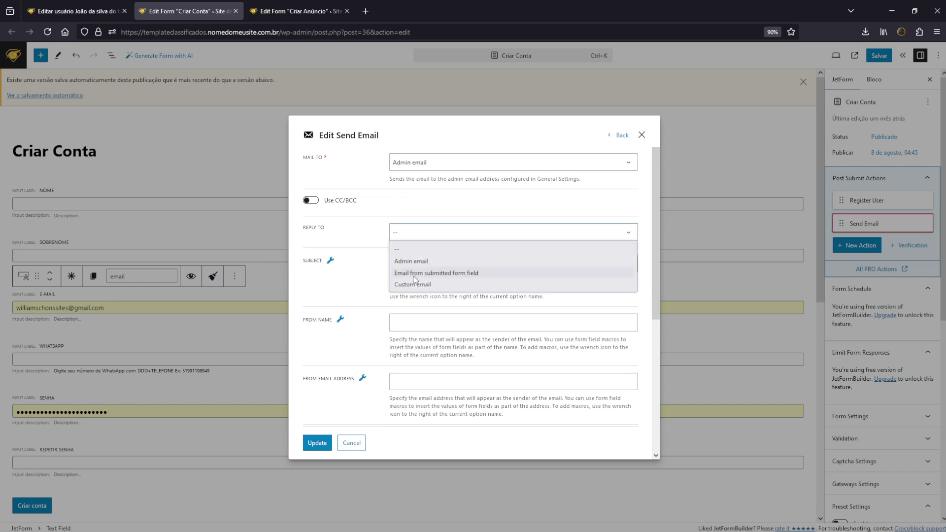
pyautogui.click(419, 273)
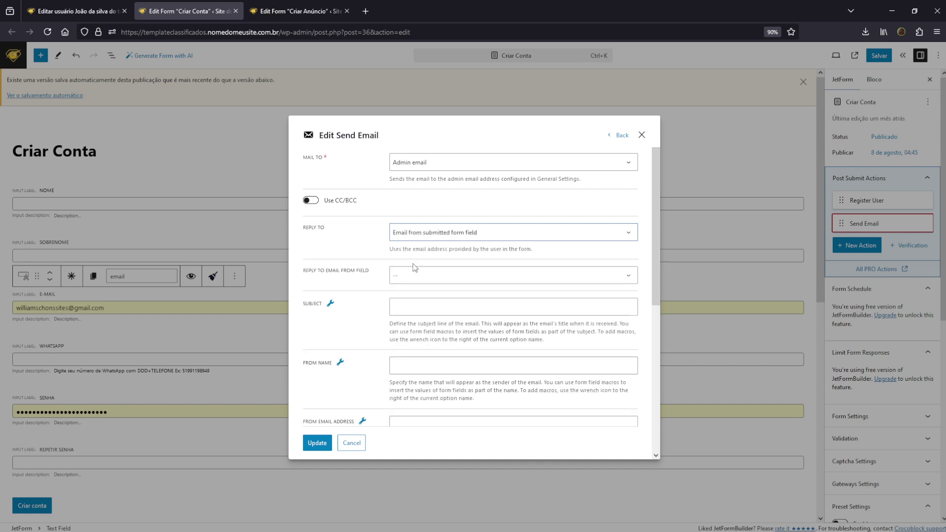
pyautogui.click(431, 275)
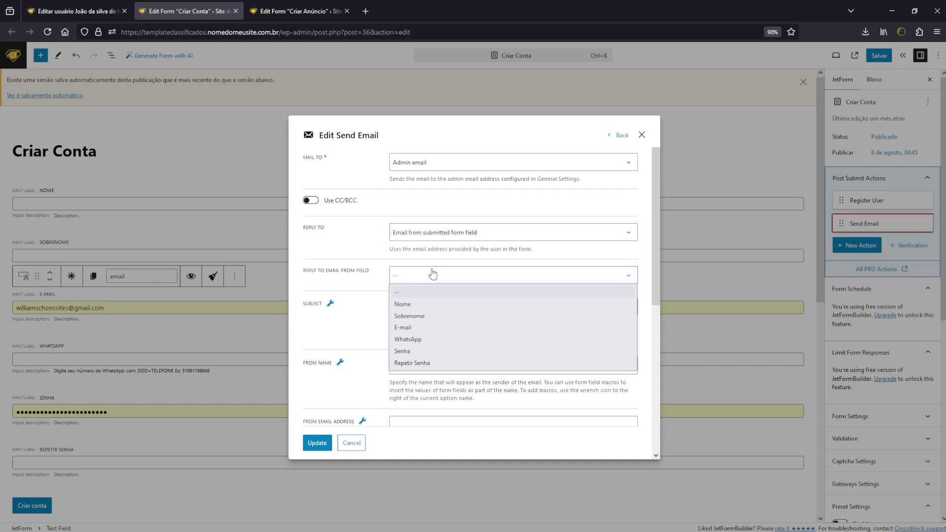
pyautogui.click(427, 327)
# Set the subject to '%nome% se registrou no seu site' and the sender name to %nome%
pyautogui.click(414, 309)
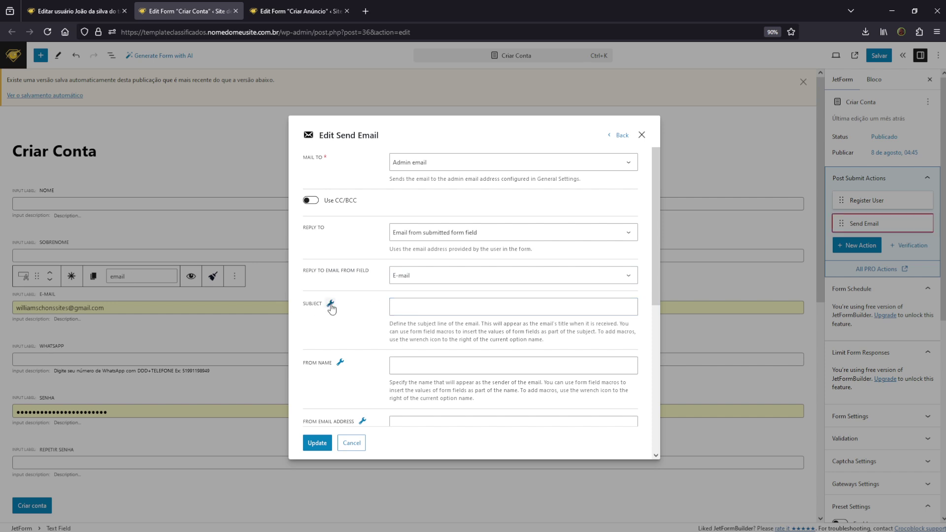
pyautogui.click(330, 304)
pyautogui.click(323, 342)
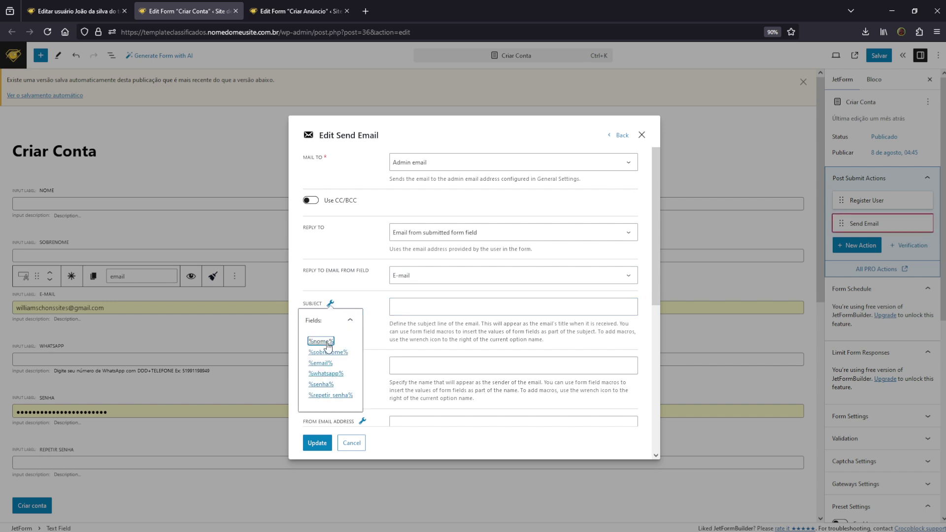
pyautogui.click(446, 310)
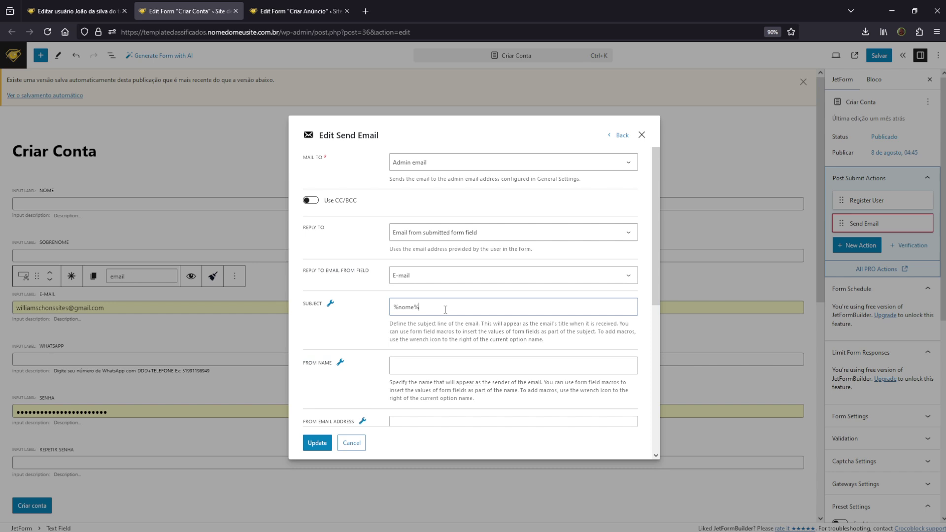
pyautogui.write('se registrou no seu site')
pyautogui.scroll(-2, 459, 311)
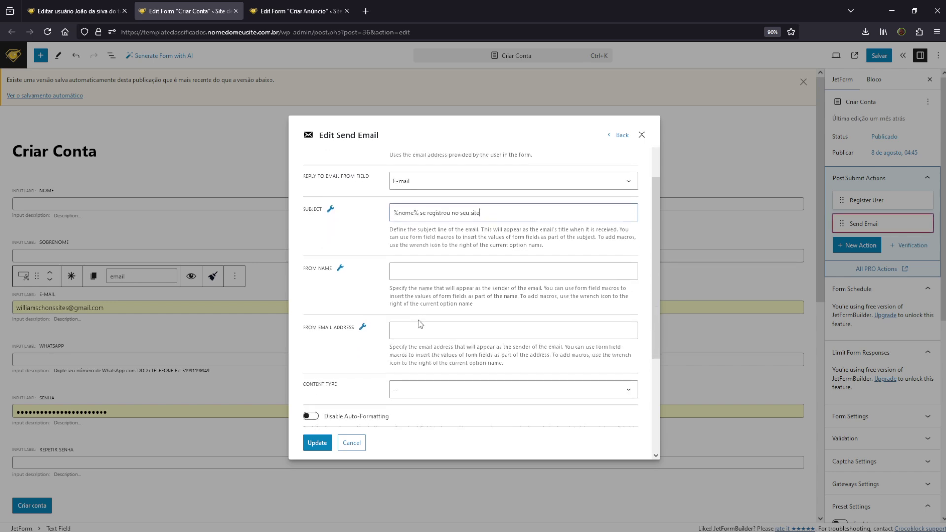
pyautogui.click(340, 268)
pyautogui.click(337, 305)
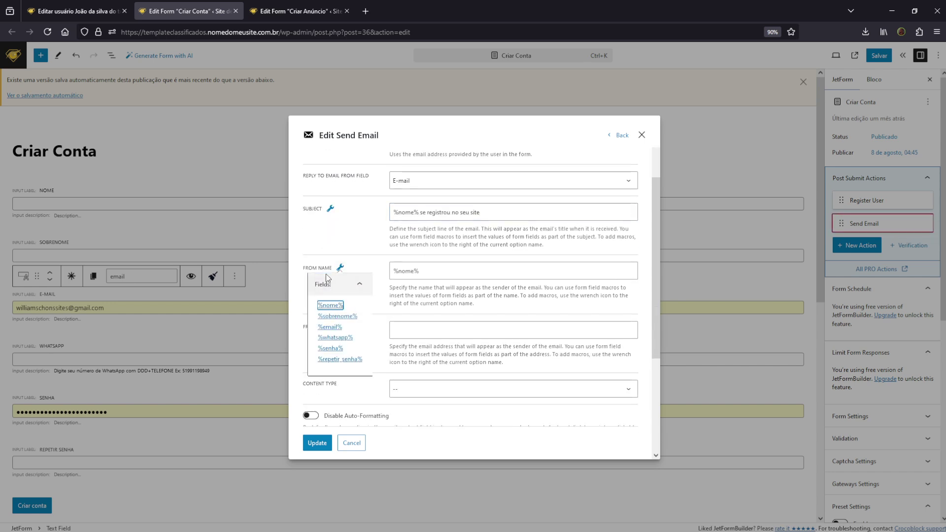
pyautogui.click(377, 267)
pyautogui.scroll(-1, 385, 262)
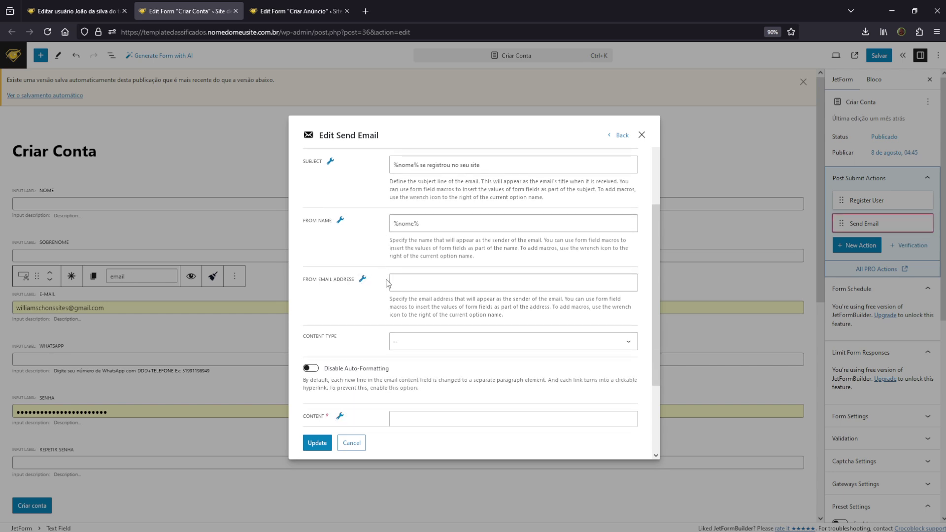
pyautogui.click(363, 279)
pyautogui.click(428, 295)
pyautogui.click(419, 282)
# Make the email HTML with body '%nome% %email%' plus pasted intro text, and apply the action
pyautogui.click(410, 341)
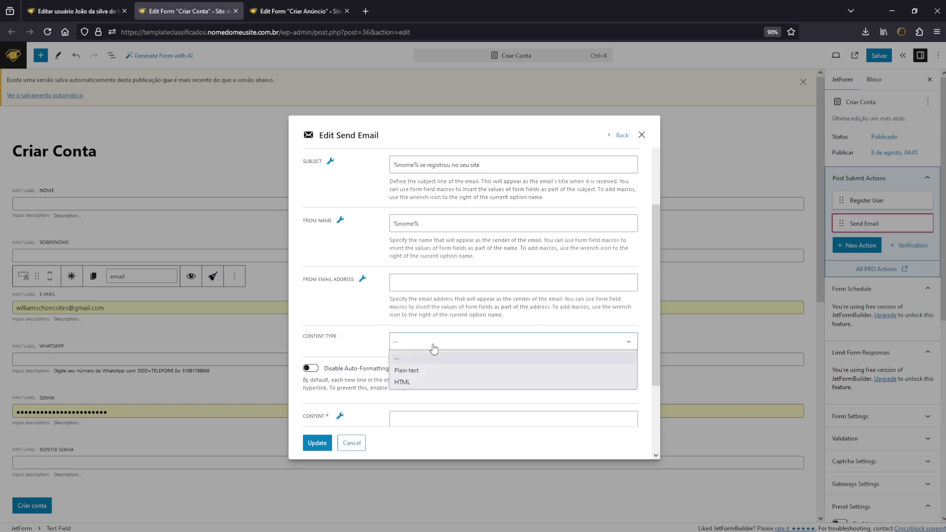
pyautogui.click(420, 381)
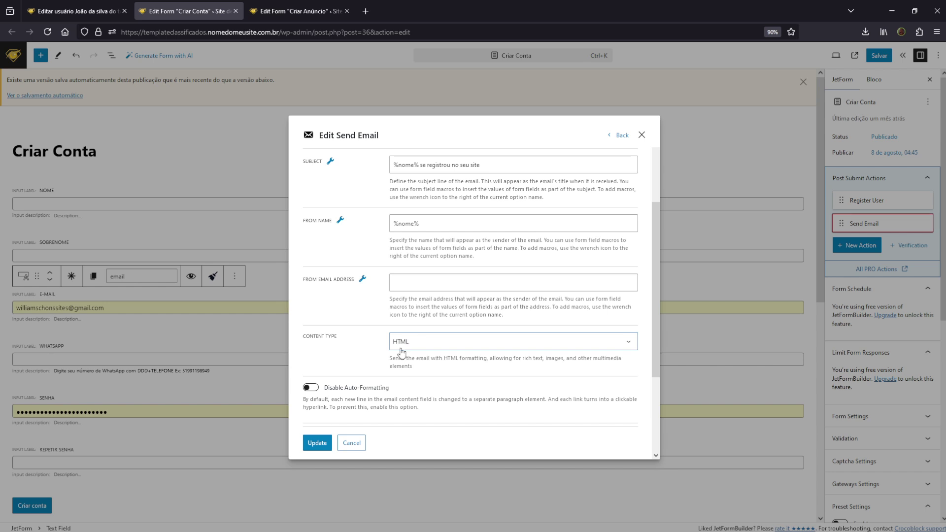
pyautogui.scroll(-3, 402, 354)
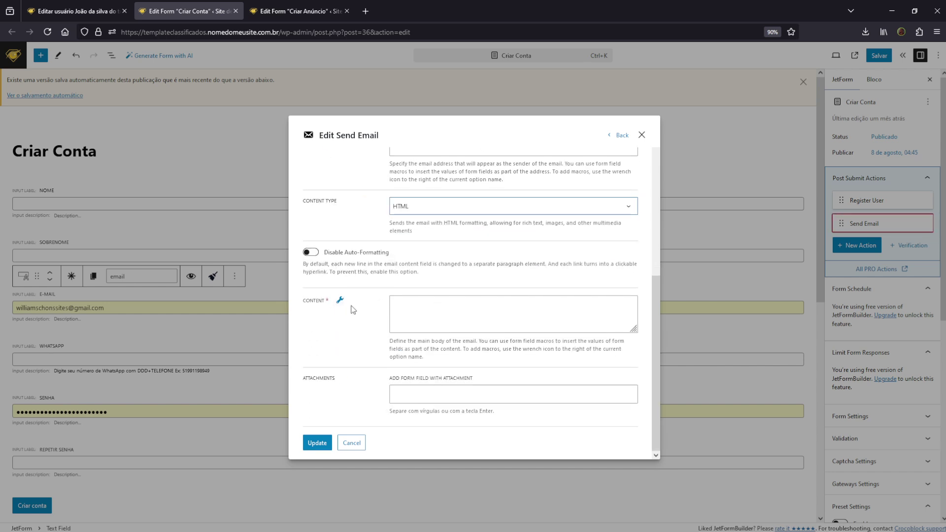
pyautogui.click(340, 300)
pyautogui.click(330, 338)
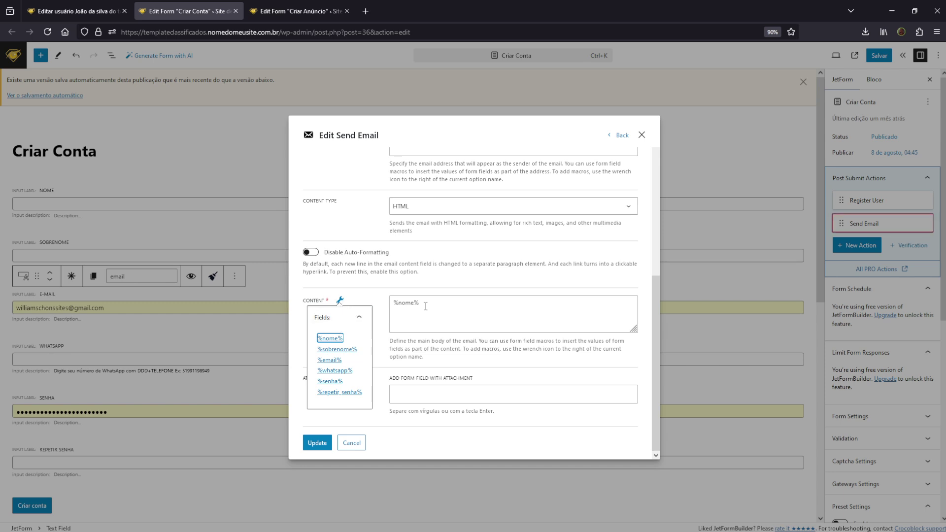
pyautogui.click(426, 306)
pyautogui.click(340, 301)
pyautogui.click(329, 360)
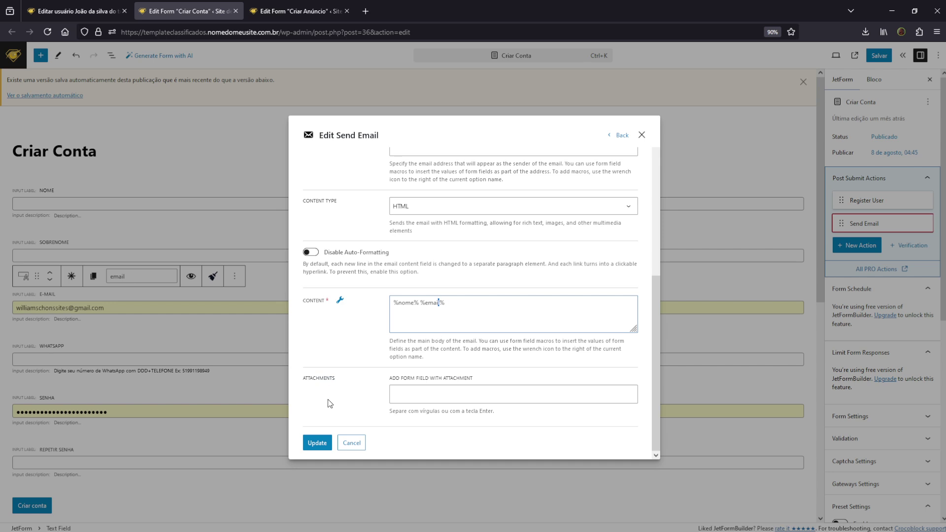
pyautogui.click(319, 443)
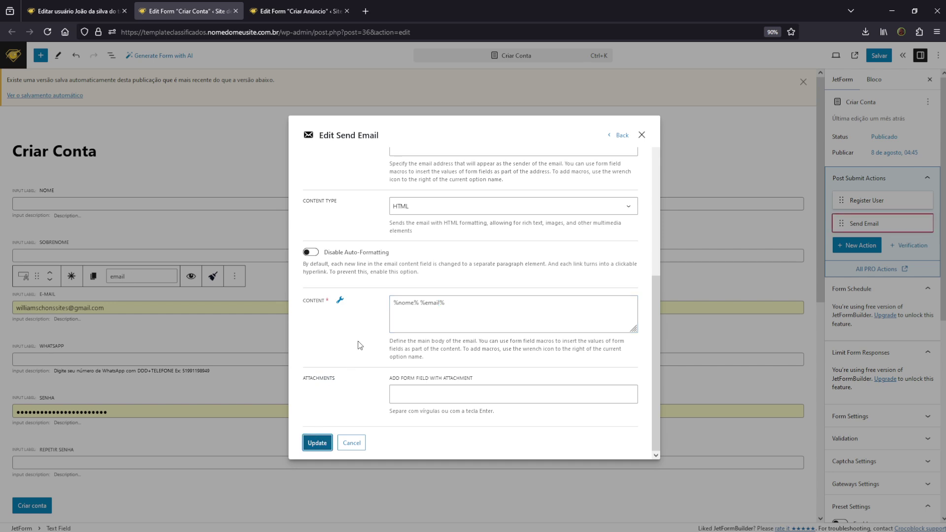
pyautogui.click(395, 305)
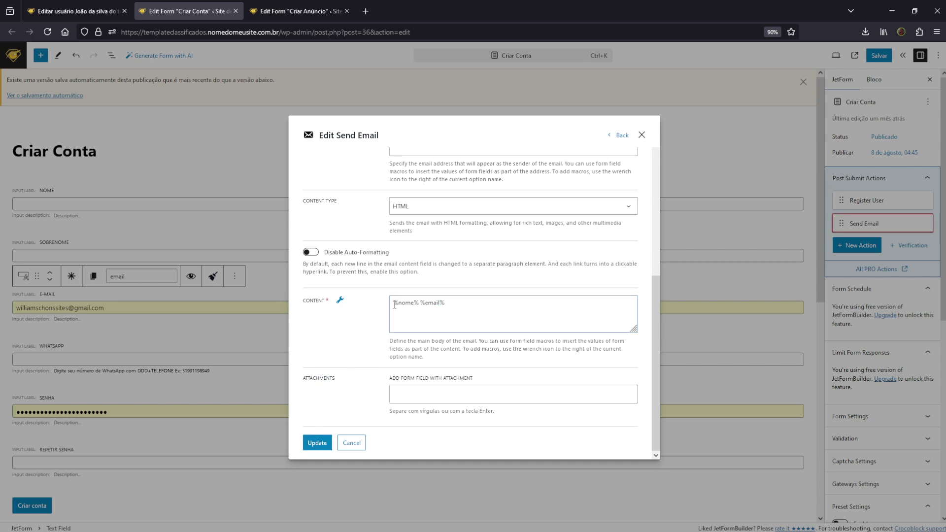
pyautogui.hotkey('ctrl', 'v')
pyautogui.click(317, 443)
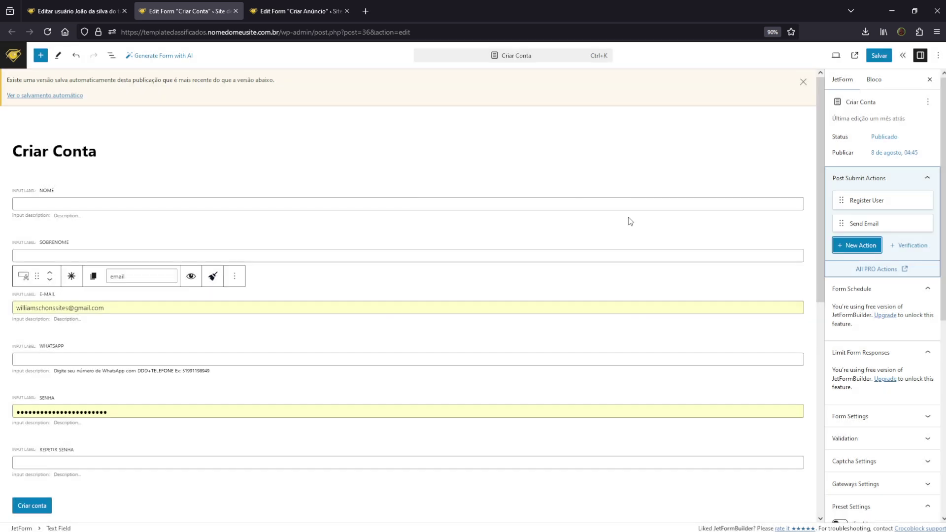
# Save the Criar Conta form and open the sign-up form from the Minha Conta page
pyautogui.click(879, 55)
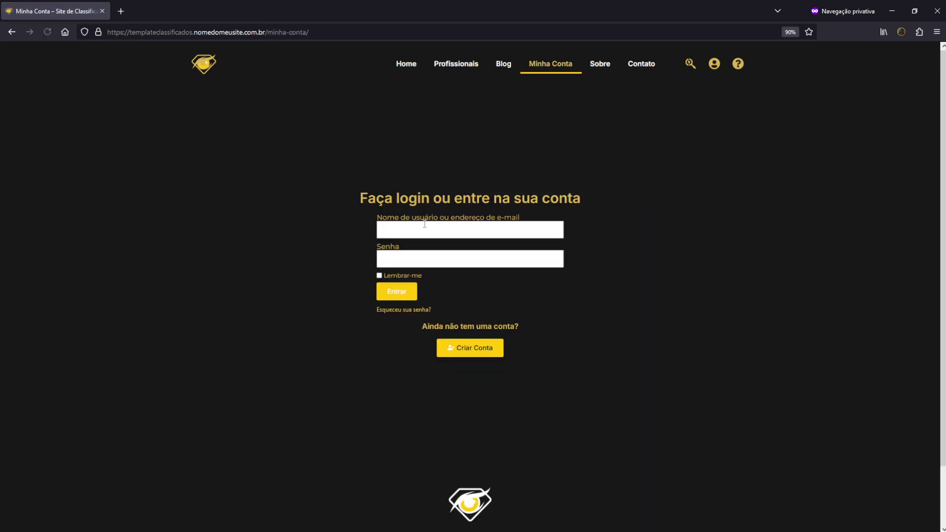
pyautogui.click(423, 230)
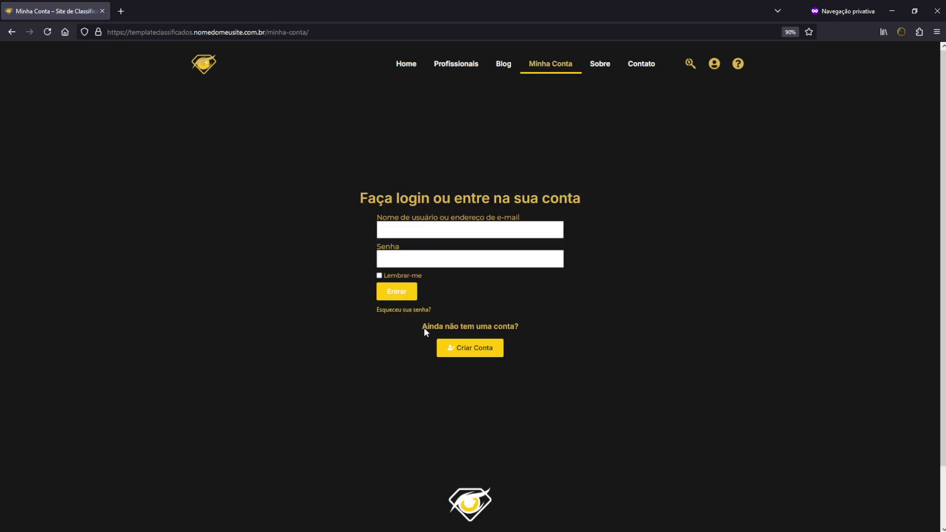
pyautogui.click(473, 348)
# Submit a test sign-up with a WhatsApp number and matching Senha and Repetir Senha passwords
pyautogui.click(262, 276)
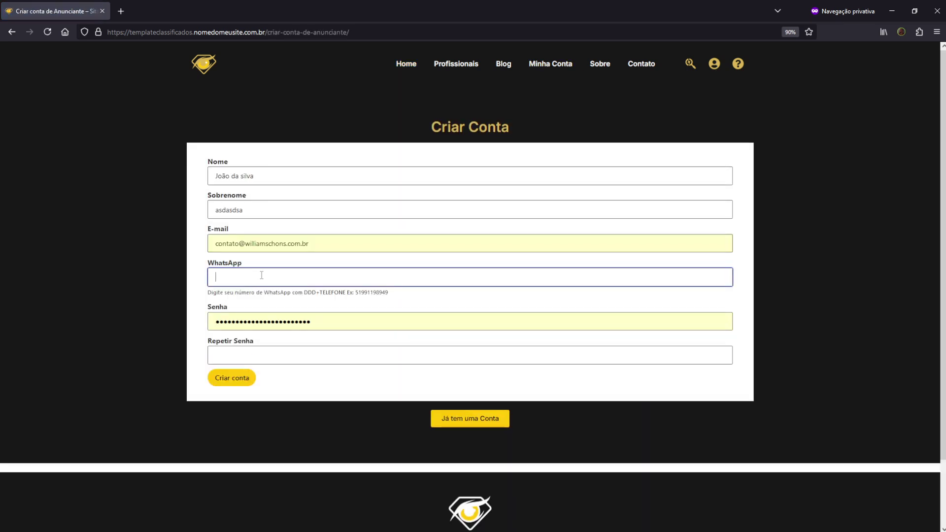
pyautogui.write('12312312312')
pyautogui.doubleClick(281, 326)
pyautogui.write('123456')
pyautogui.press('Tab')
pyautogui.write('123456')
pyautogui.click(241, 379)
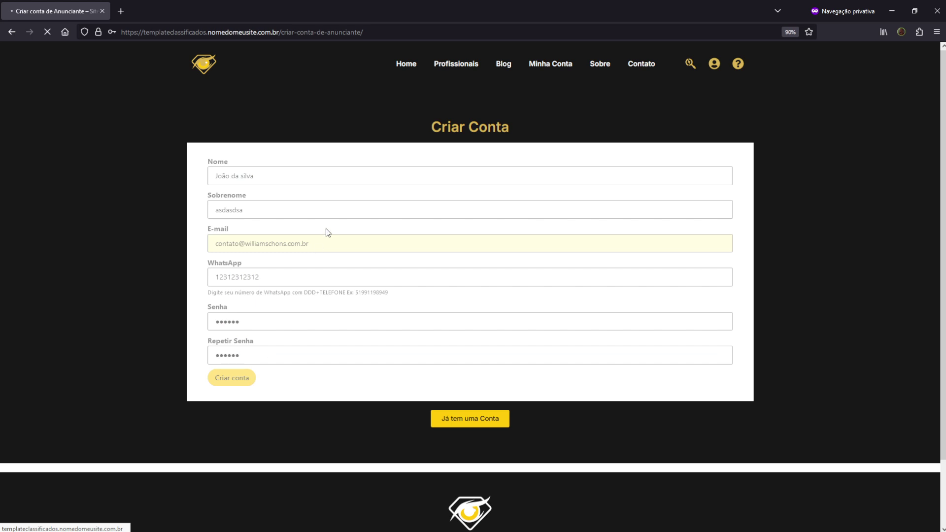
pyautogui.hotkey('alt', 'Tab')
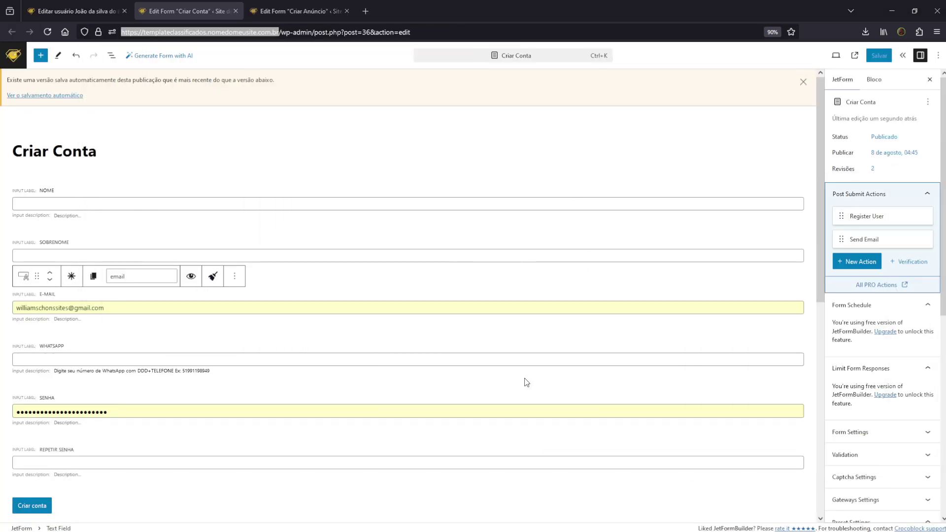
# Review the Gmail registration notification showing the registrant's name and e-mail, then go to the Criar Anúncio editor
pyautogui.hotkey('alt', 'Tab')
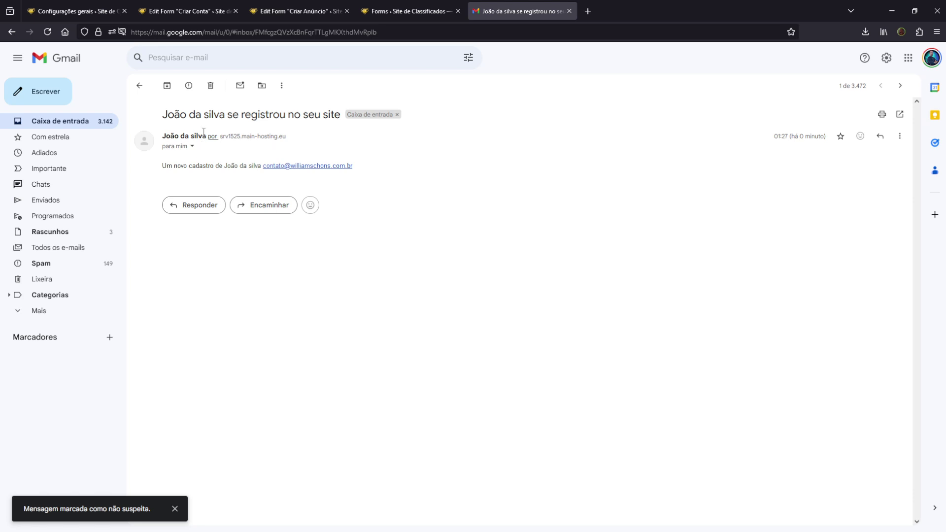
pyautogui.moveTo(162, 134); pyautogui.dragTo(260, 167)
pyautogui.click(348, 169)
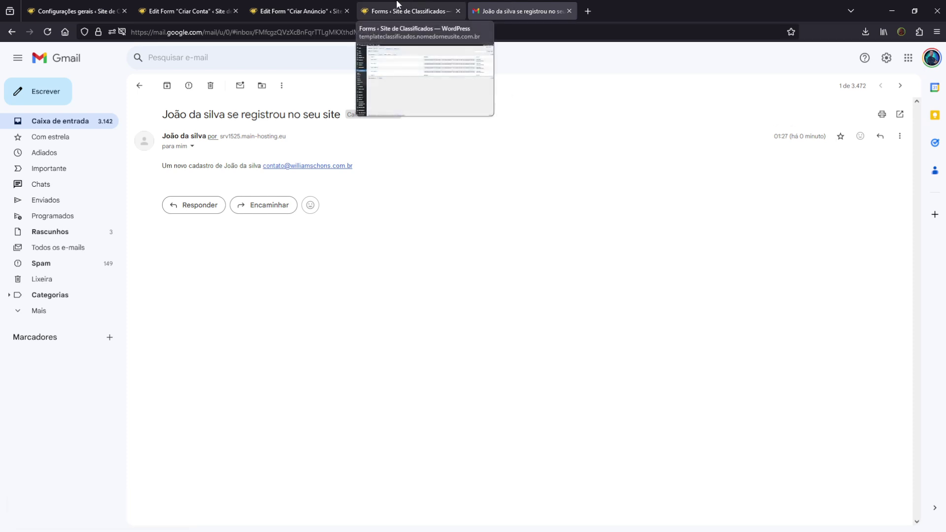
pyautogui.click(296, 10)
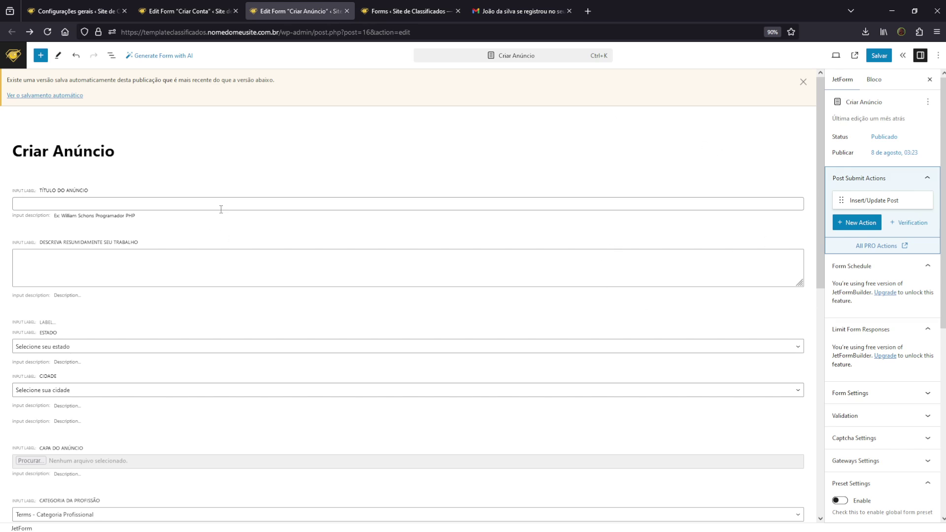
# Look over the first form fields and browse the full block library between them
pyautogui.click(85, 202)
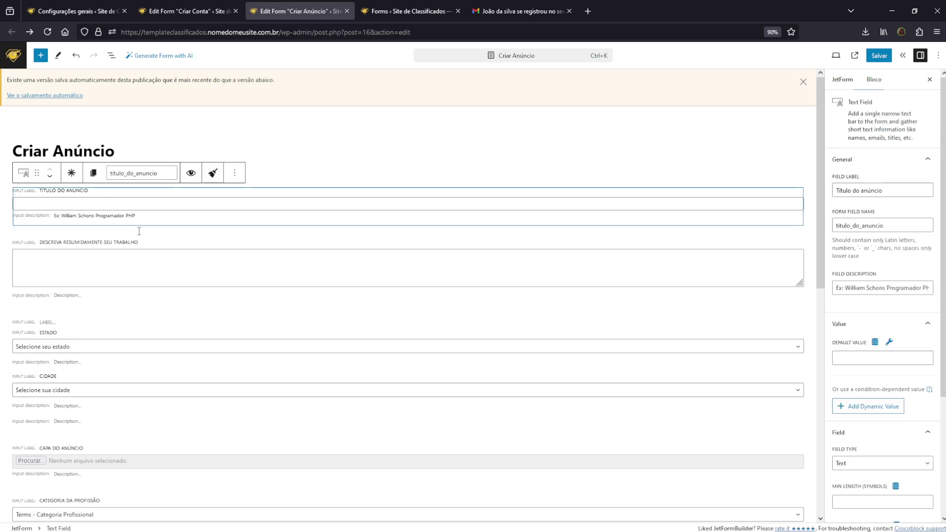
pyautogui.click(155, 267)
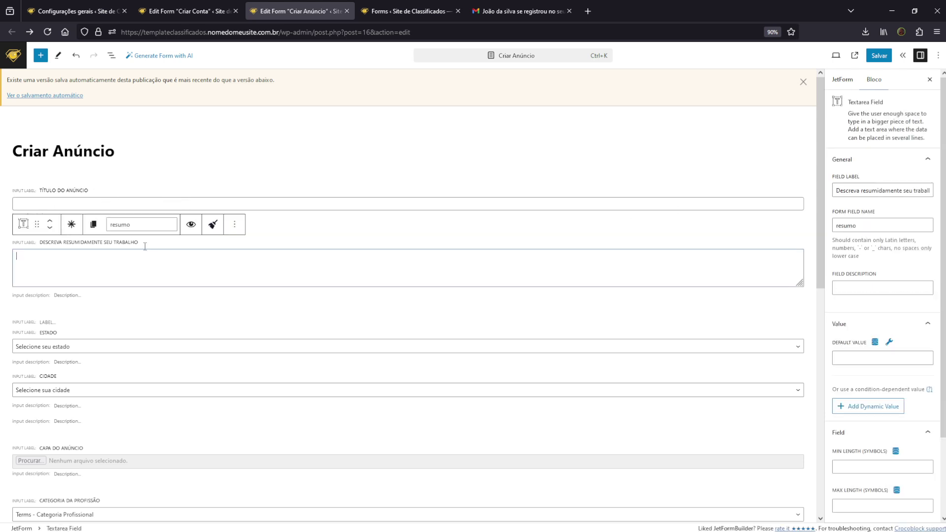
pyautogui.click(437, 235)
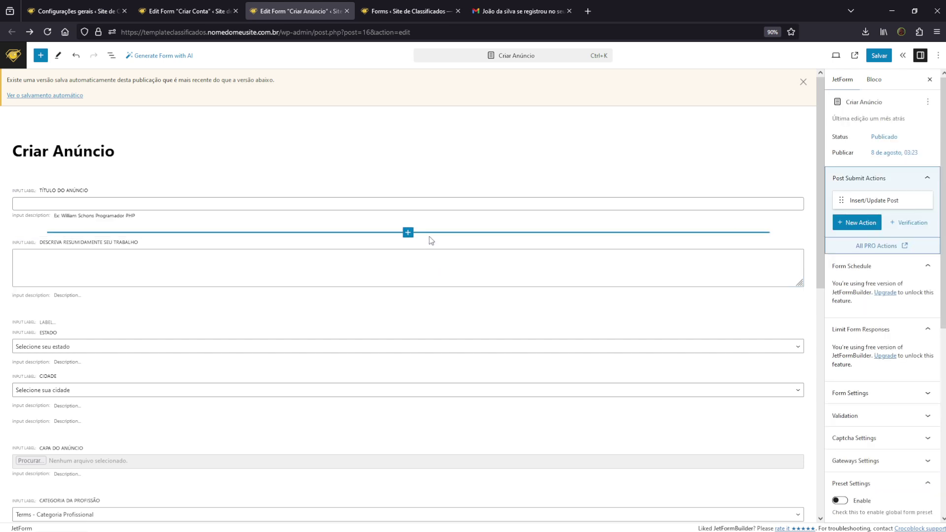
pyautogui.click(408, 232)
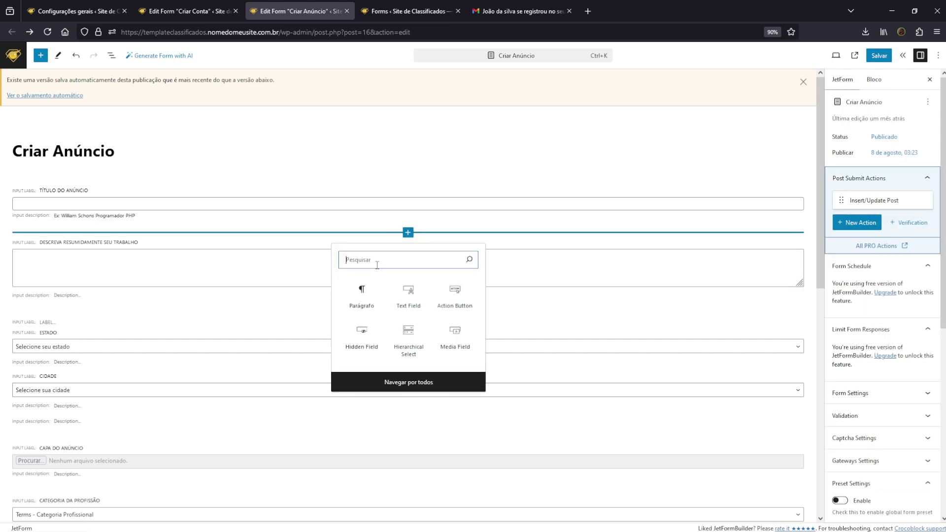
pyautogui.click(425, 387)
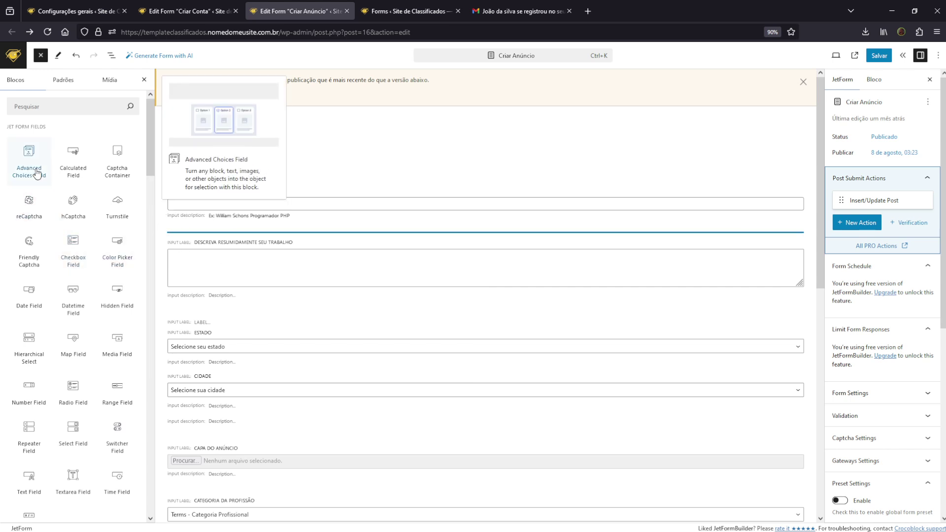
pyautogui.scroll(-1, 73, 207)
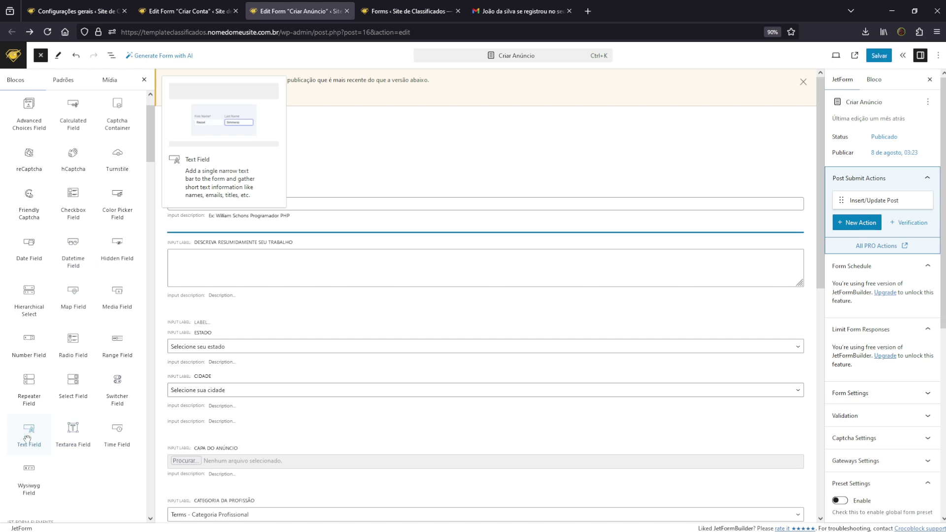
# Try Default and Advanced validation on Título do anúncio, then set it back to Inherit
pyautogui.click(323, 212)
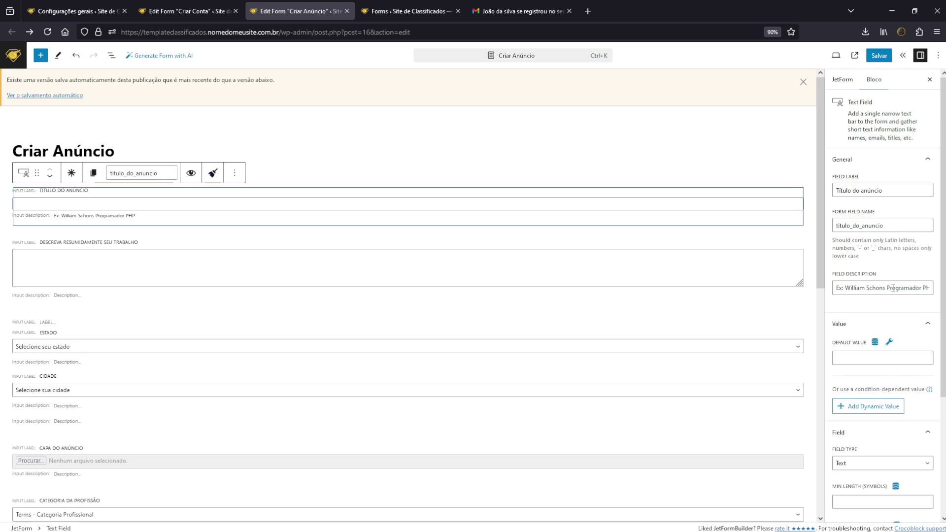
pyautogui.scroll(-3, 863, 291)
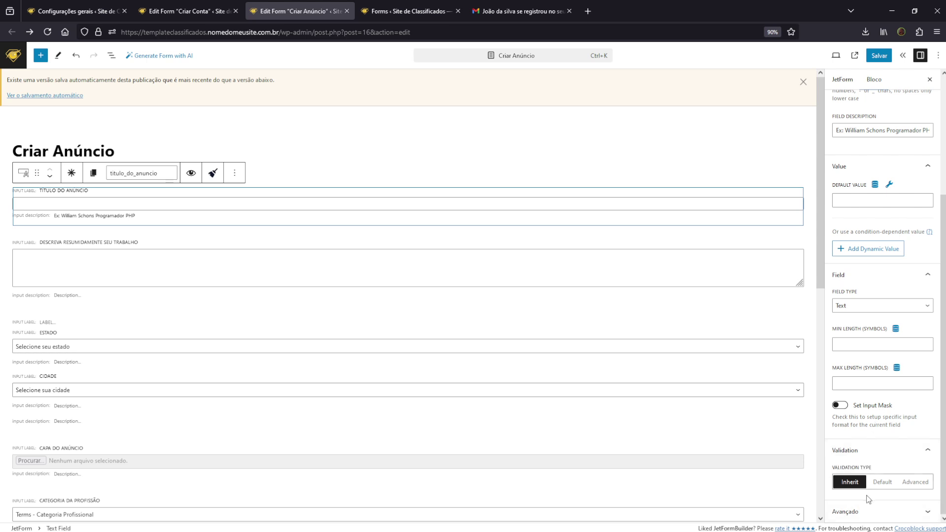
pyautogui.click(883, 481)
pyautogui.click(915, 482)
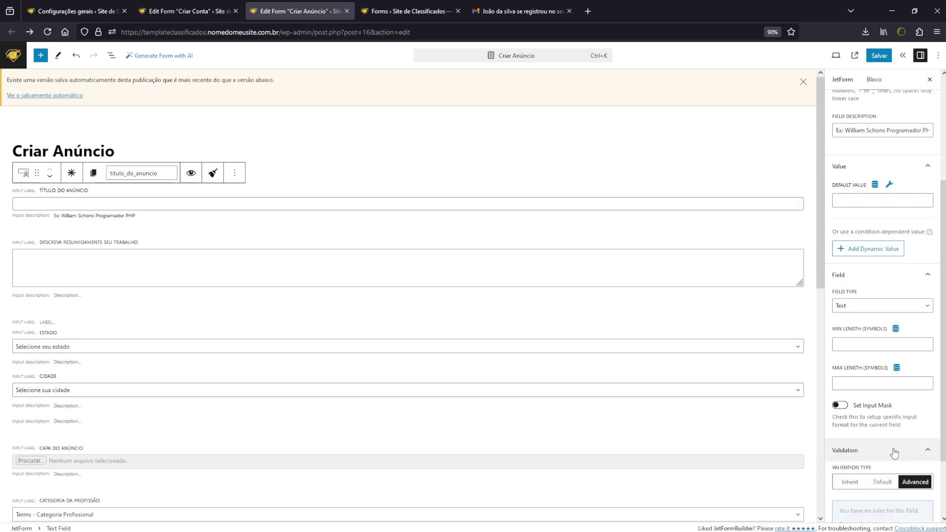
pyautogui.scroll(-2, 891, 446)
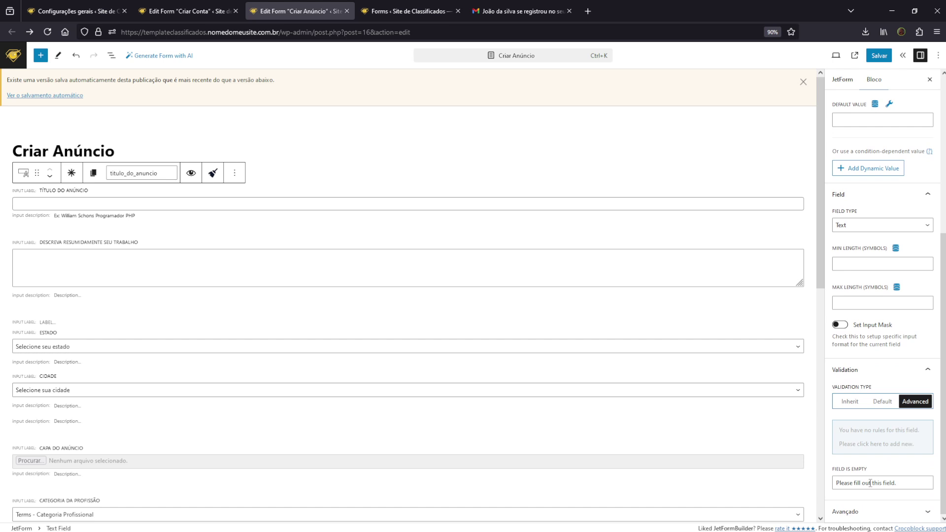
pyautogui.click(844, 402)
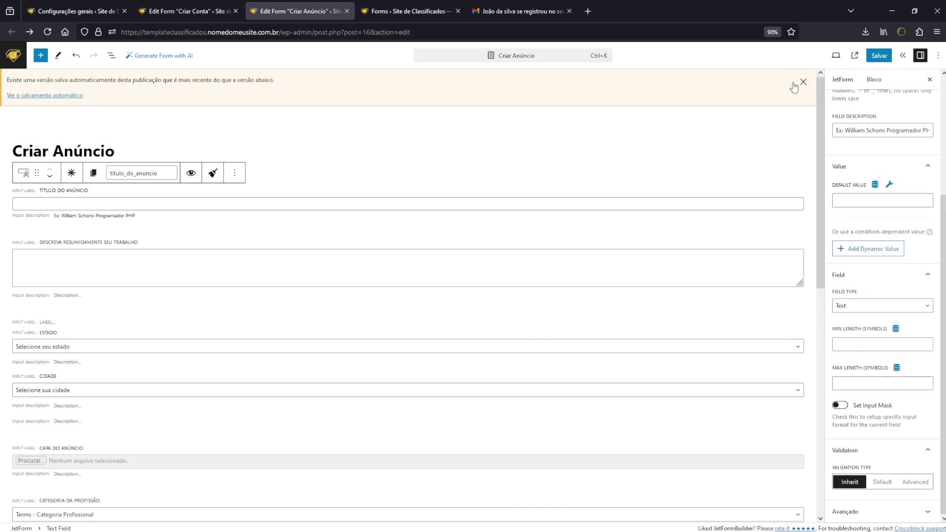
# Select the Estado/Cidade hierarchical select, then the Capa do anúncio media field
pyautogui.click(146, 371)
pyautogui.scroll(-5, 303, 298)
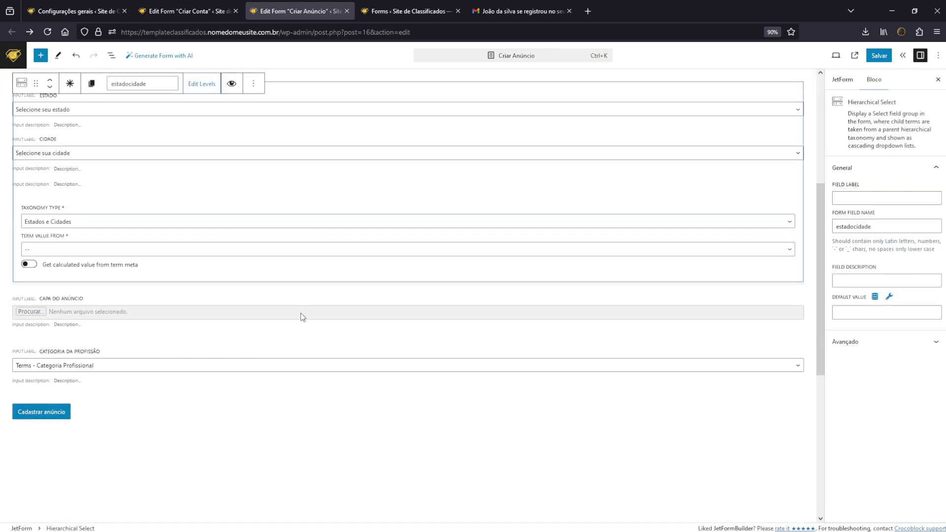
pyautogui.click(219, 329)
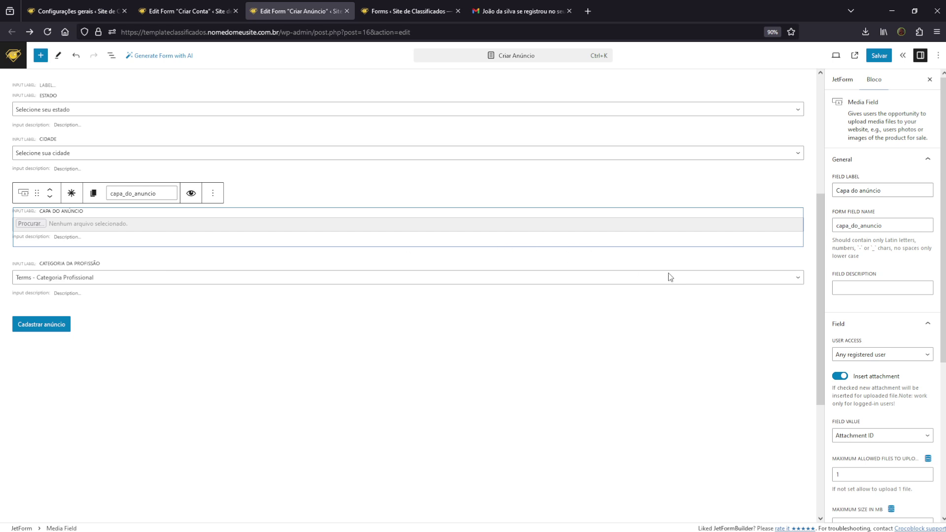
pyautogui.scroll(-5, 882, 360)
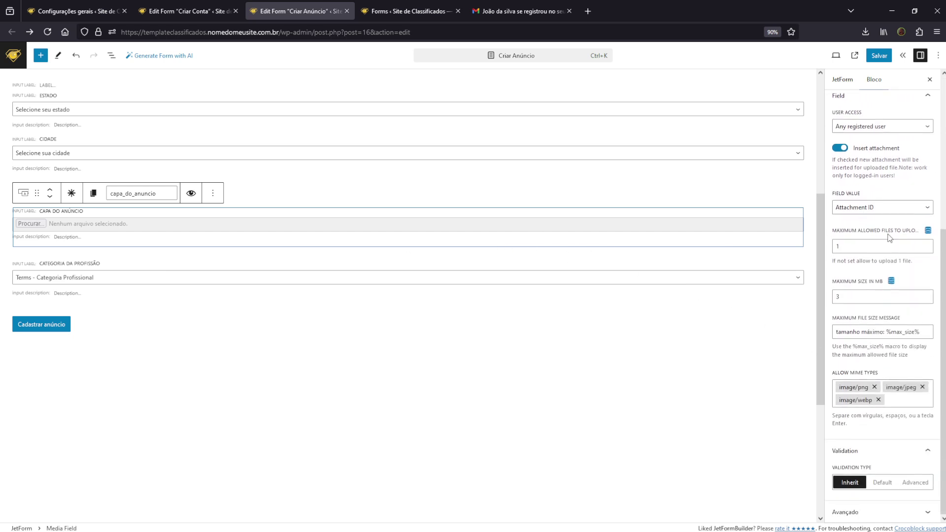
pyautogui.scroll(2, 882, 241)
# Search blocks for 'med' without inserting, and keep Capa do anúncio uploads limited to registered users
pyautogui.moveTo(386, 259)
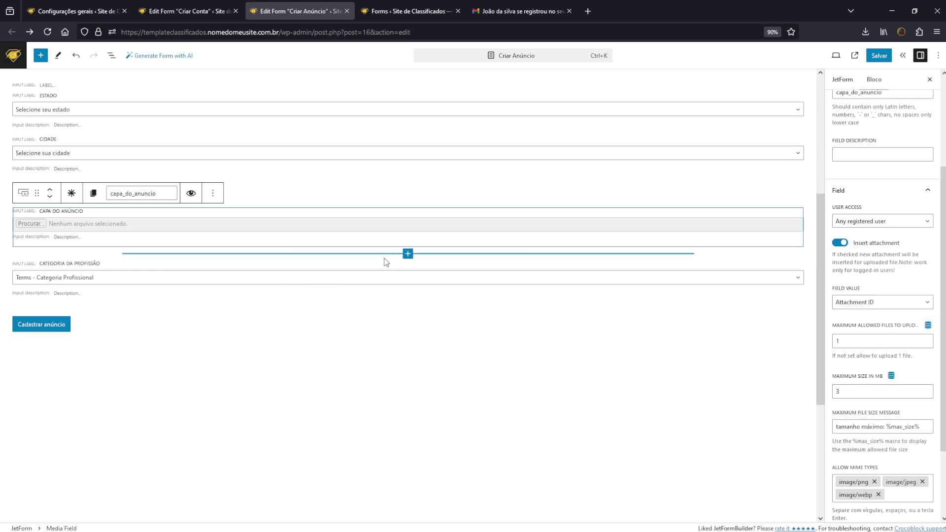
pyautogui.click(408, 254)
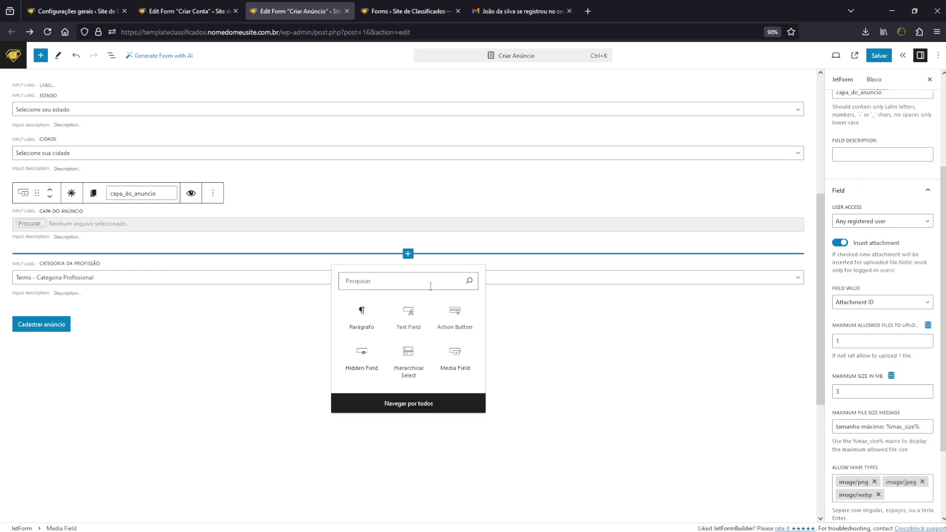
pyautogui.write('med')
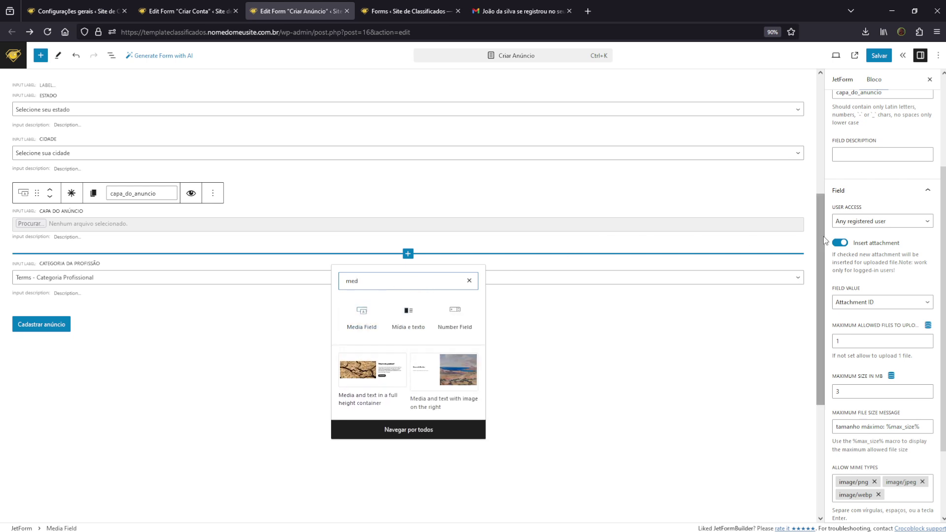
pyautogui.click(876, 266)
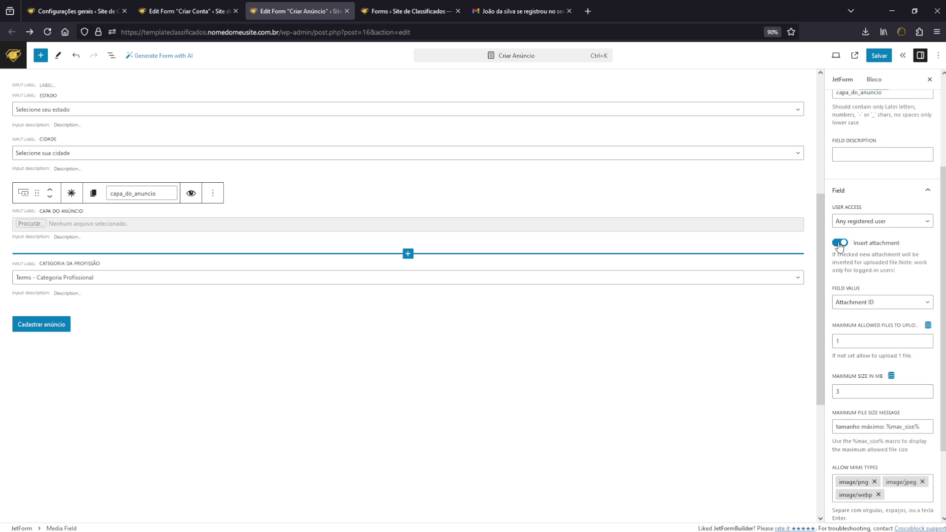
pyautogui.click(870, 225)
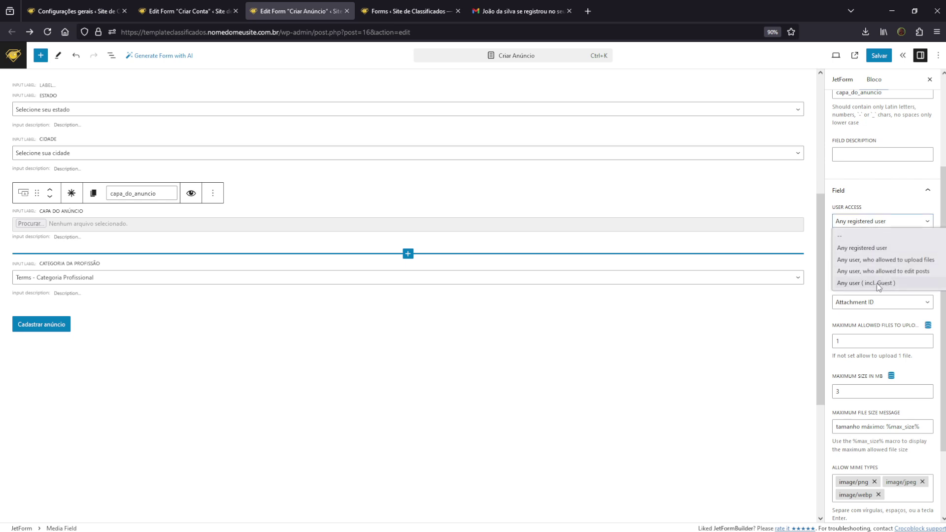
pyautogui.click(886, 323)
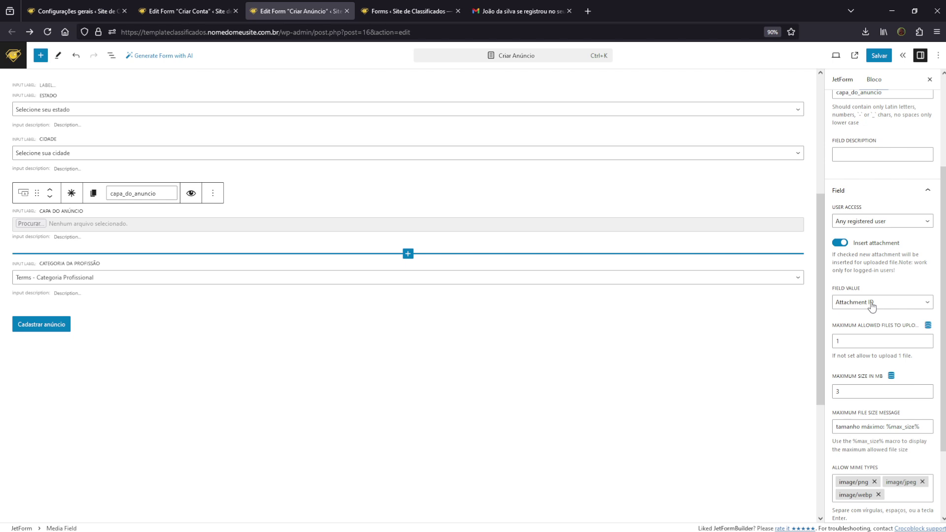
pyautogui.scroll(-2, 871, 305)
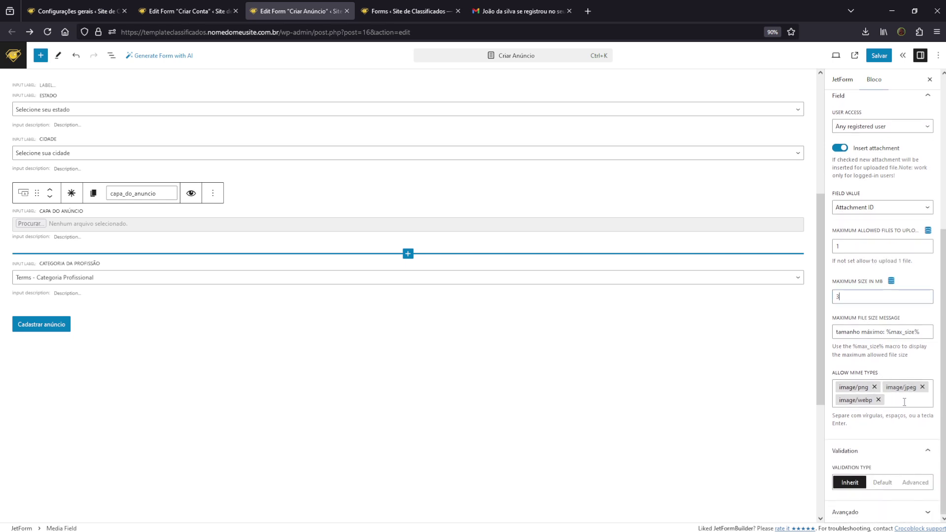
# Confirm Categoria da profissão fills its options from Terms of the Categoria Profissional taxonomy
pyautogui.click(275, 291)
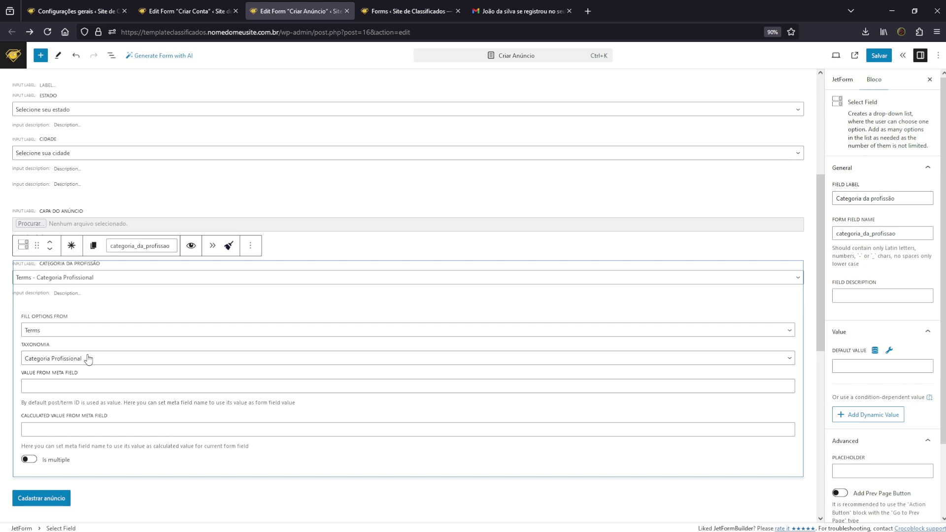
pyautogui.click(125, 359)
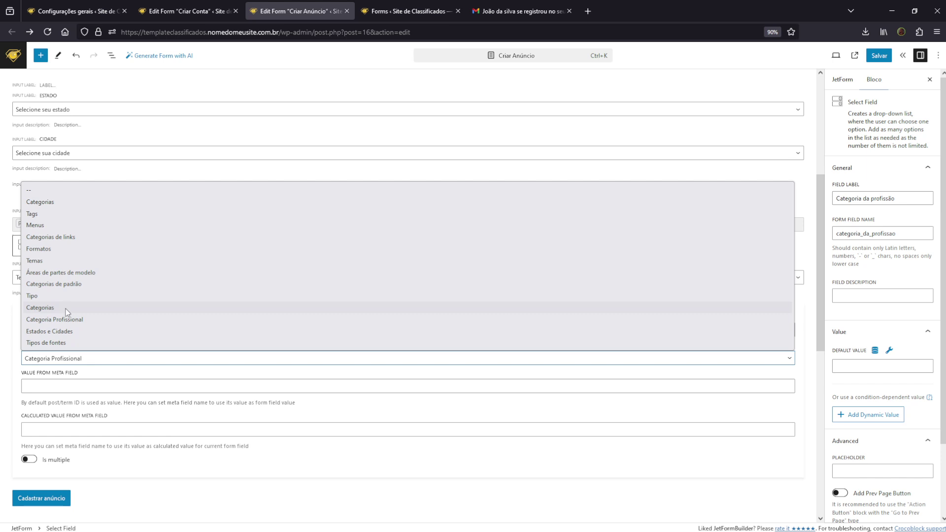
pyautogui.click(131, 380)
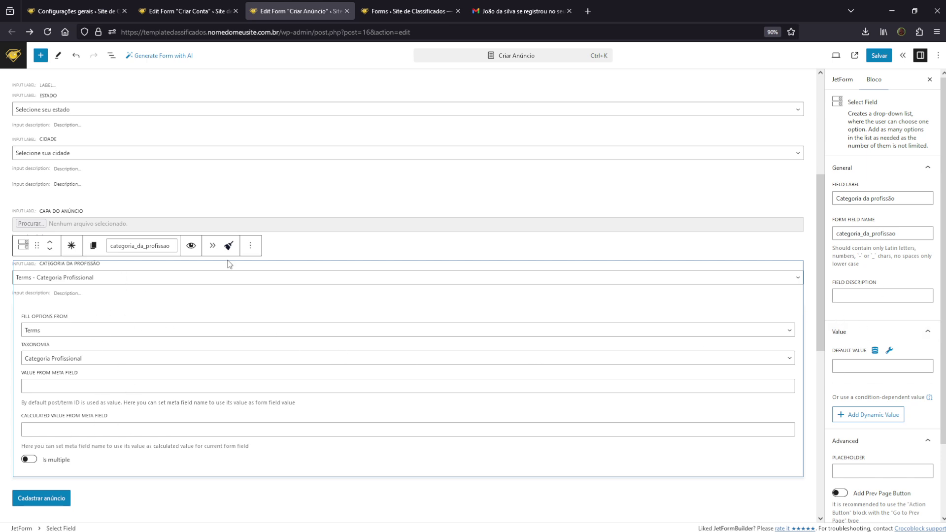
pyautogui.click(136, 337)
pyautogui.click(137, 307)
pyautogui.scroll(-3, 906, 276)
pyautogui.scroll(3, 885, 370)
# Search blocks for 'sel' and insert a Select Field below the Capa do anúncio field
pyautogui.click(376, 255)
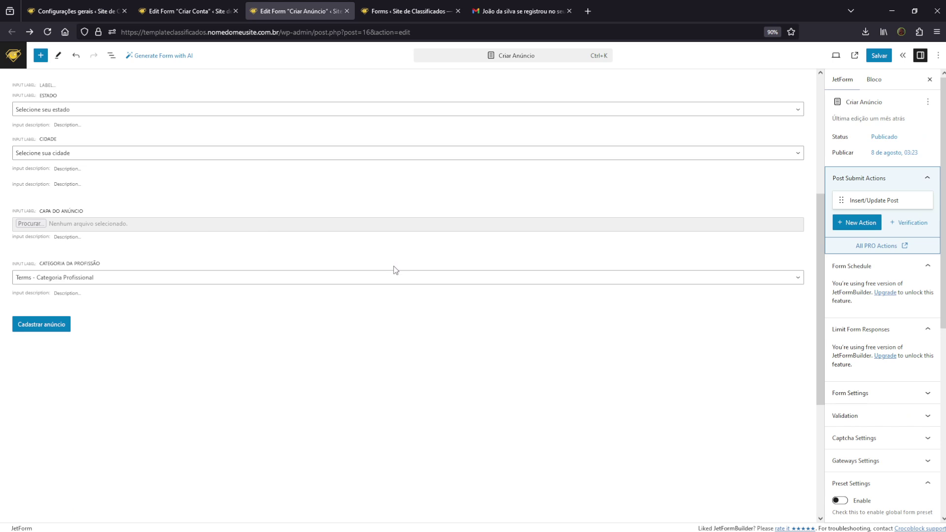
pyautogui.click(408, 253)
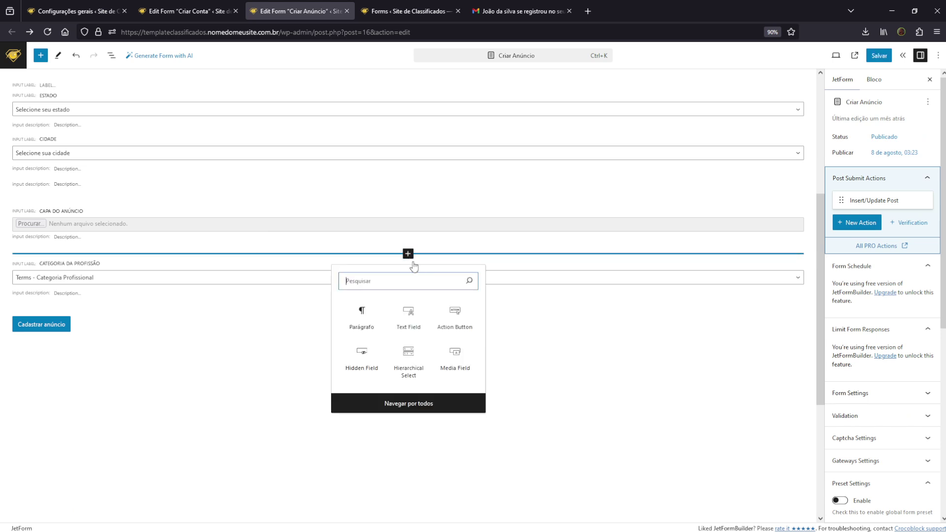
pyautogui.write('sel')
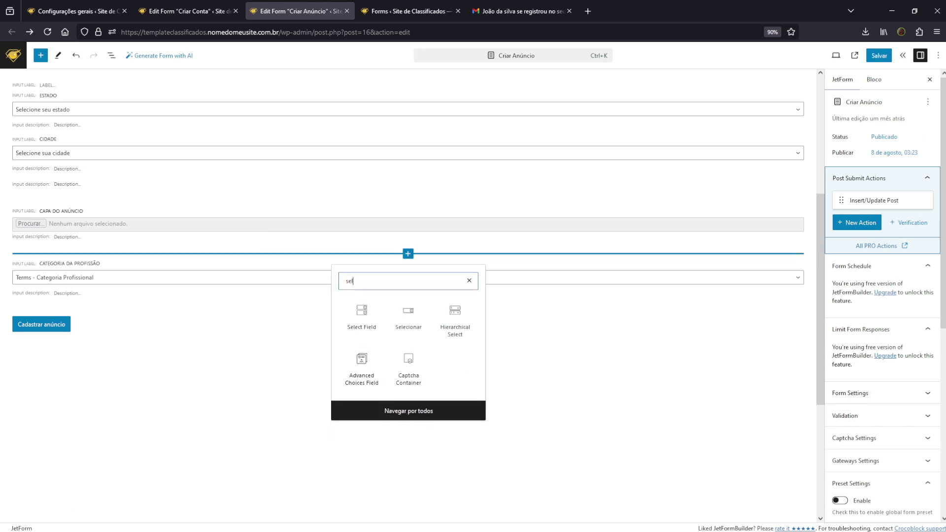
pyautogui.click(362, 315)
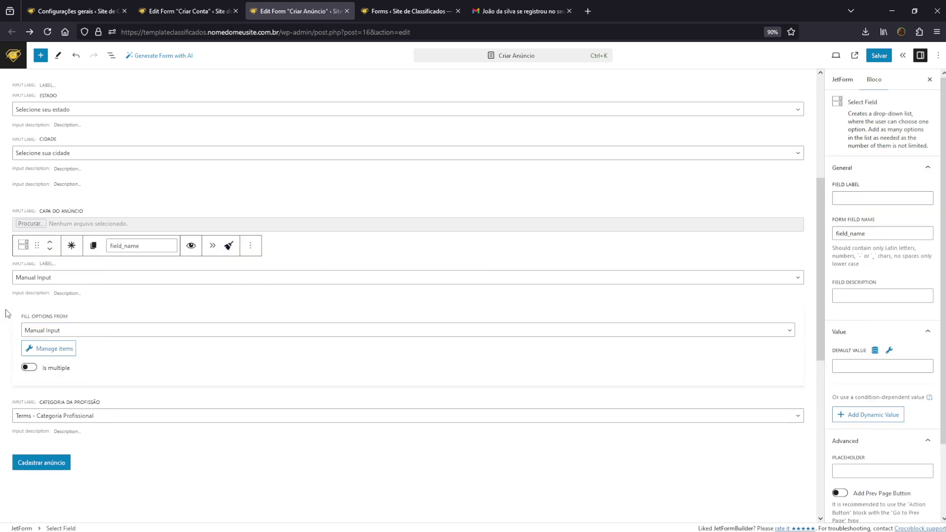
# Give the select manual options asdasd and qweqweqw with their values, then save Criar Anúncio
pyautogui.click(69, 350)
pyautogui.click(242, 286)
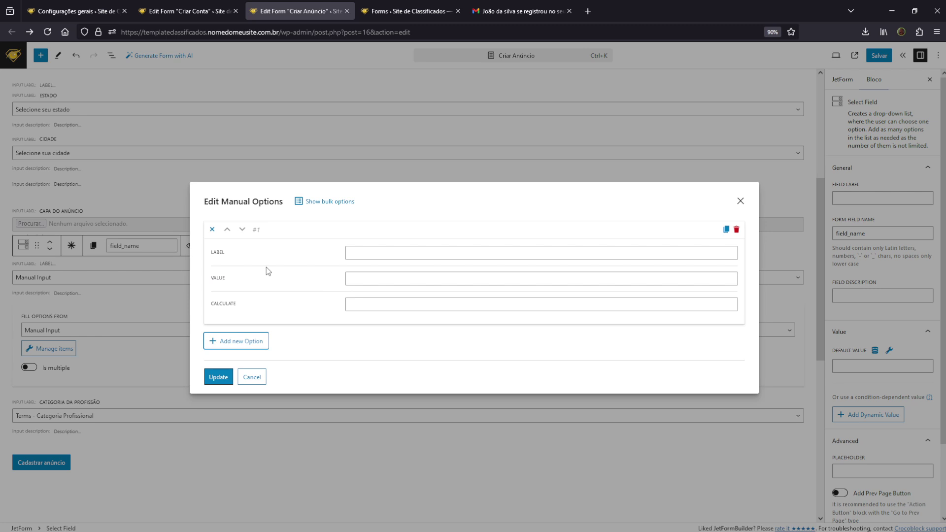
pyautogui.click(388, 254)
pyautogui.write('asdasd] | Value [')
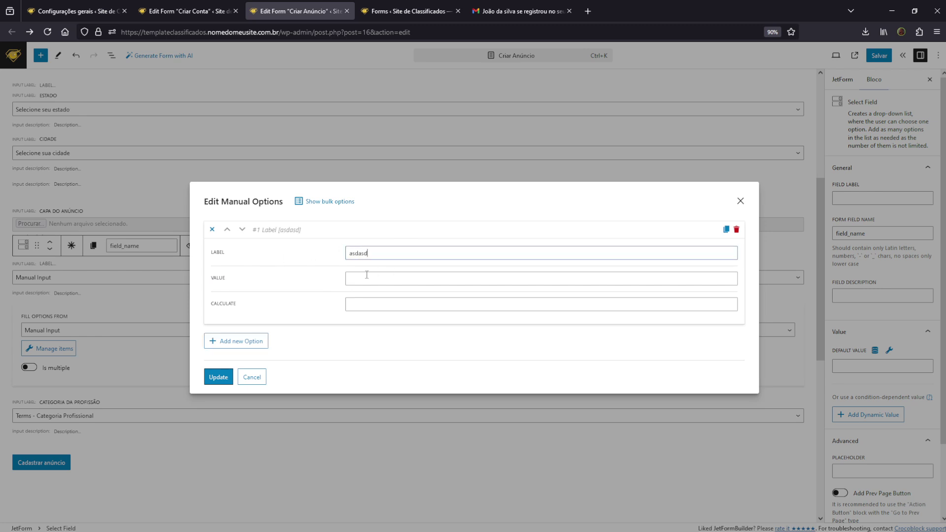
pyautogui.write('sdsadsa')
pyautogui.click(246, 347)
pyautogui.click(384, 307)
pyautogui.write('qweqweqw')
pyautogui.click(376, 334)
pyautogui.write('sadsadsa')
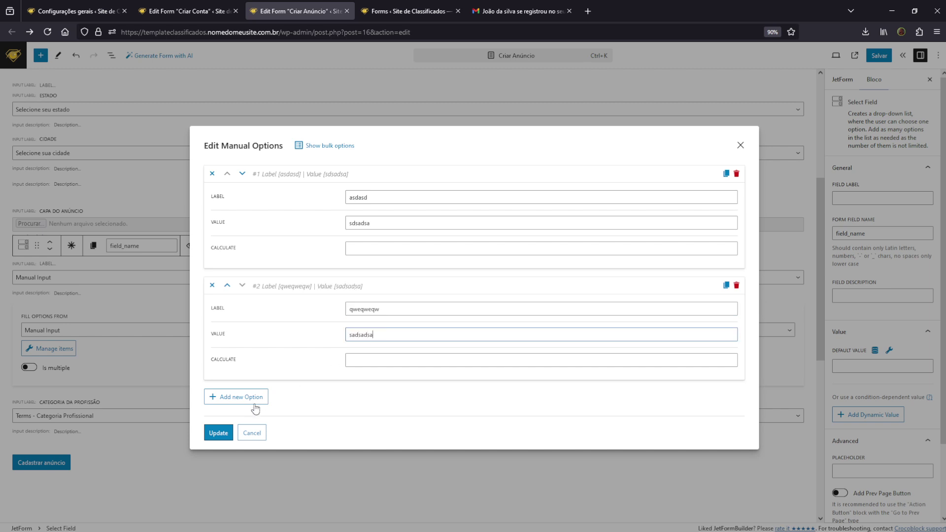
pyautogui.click(218, 433)
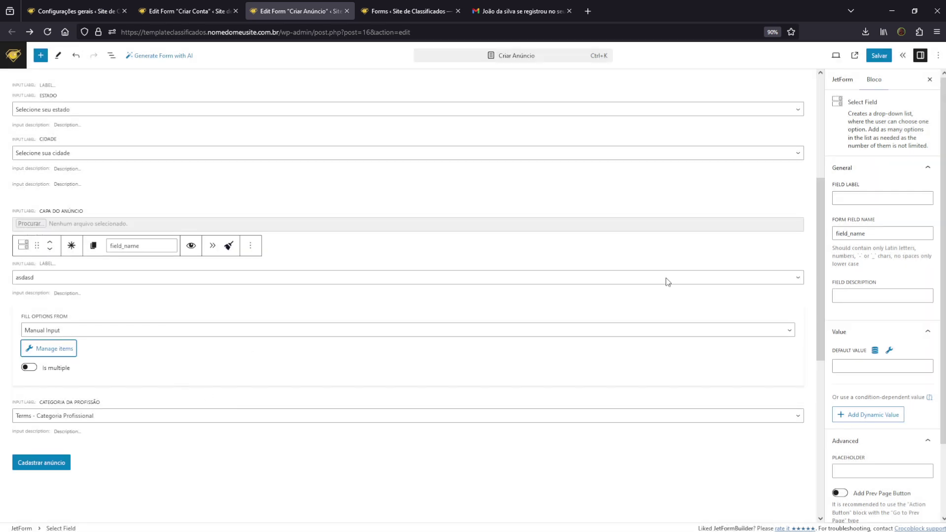
pyautogui.click(881, 57)
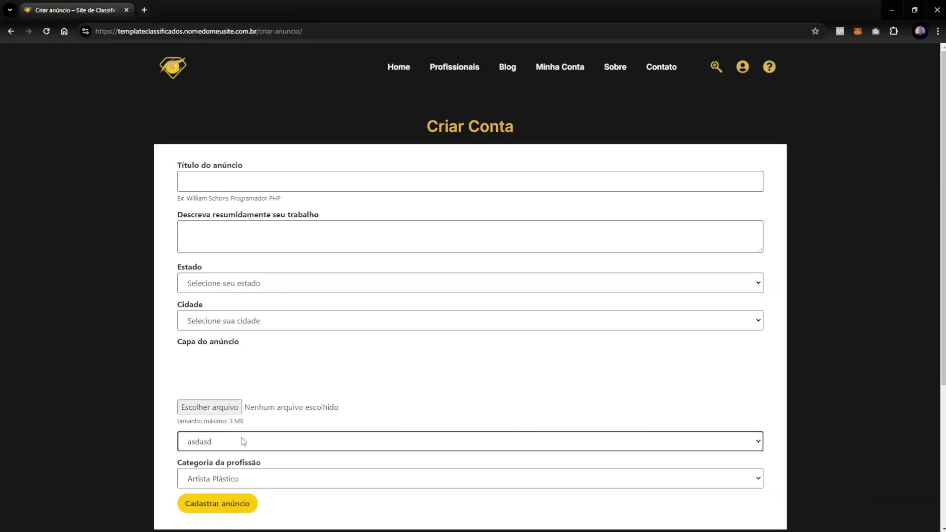
# Open the new dropdown on the live Criar anúncio form and leave asdasd selected
pyautogui.click(244, 440)
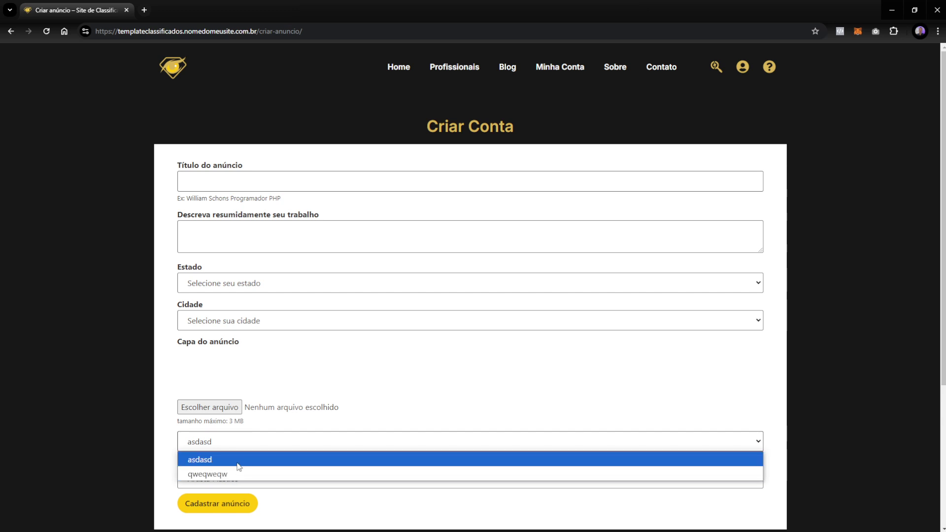
pyautogui.click(192, 382)
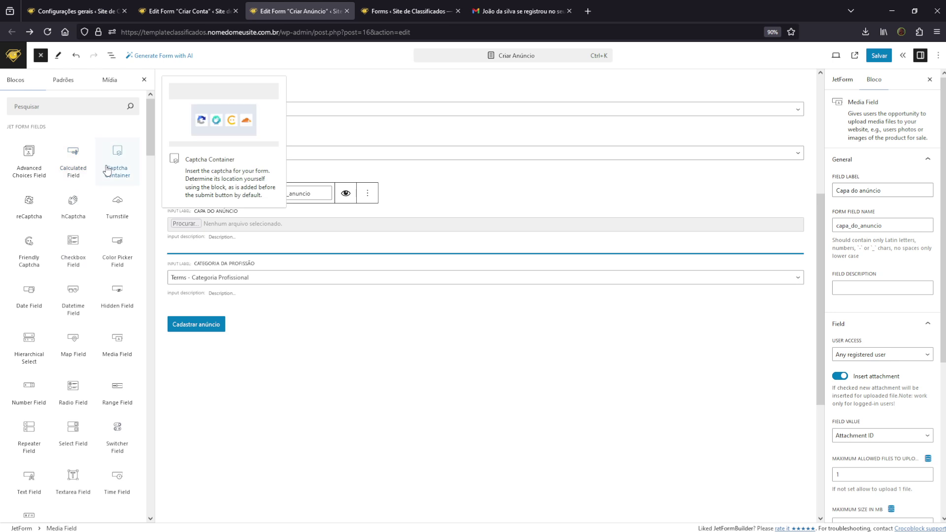
# Open the Criar Anúncio form's Insert/Update Post action settings from the form settings panel
pyautogui.click(41, 55)
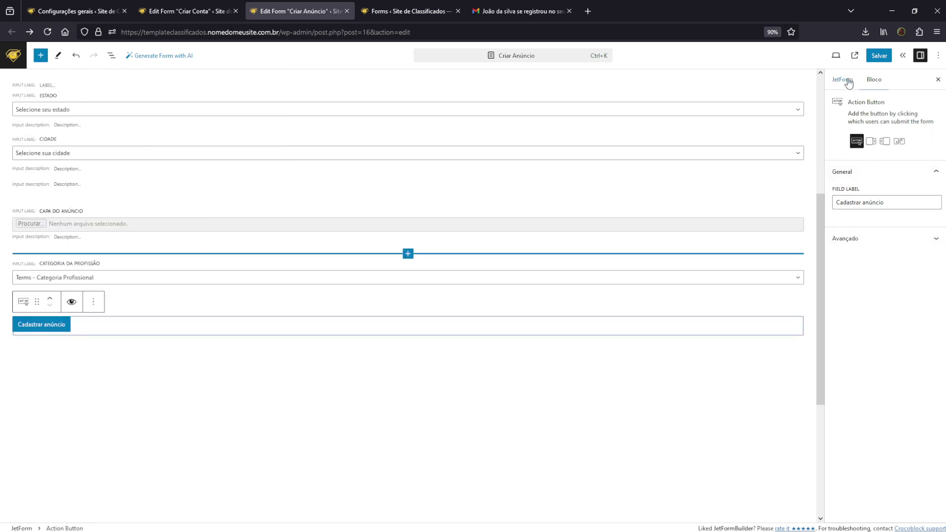
pyautogui.click(843, 79)
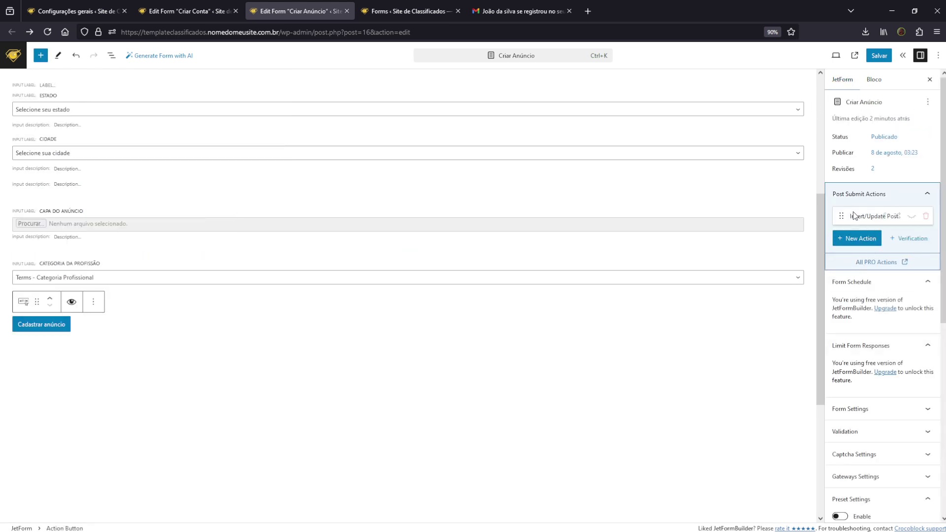
pyautogui.scroll(4, 359, 288)
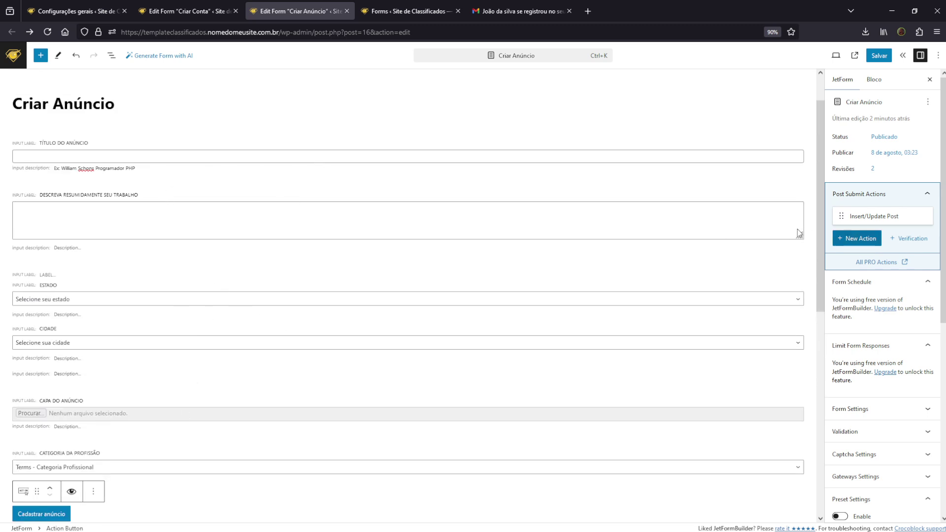
pyautogui.click(93, 223)
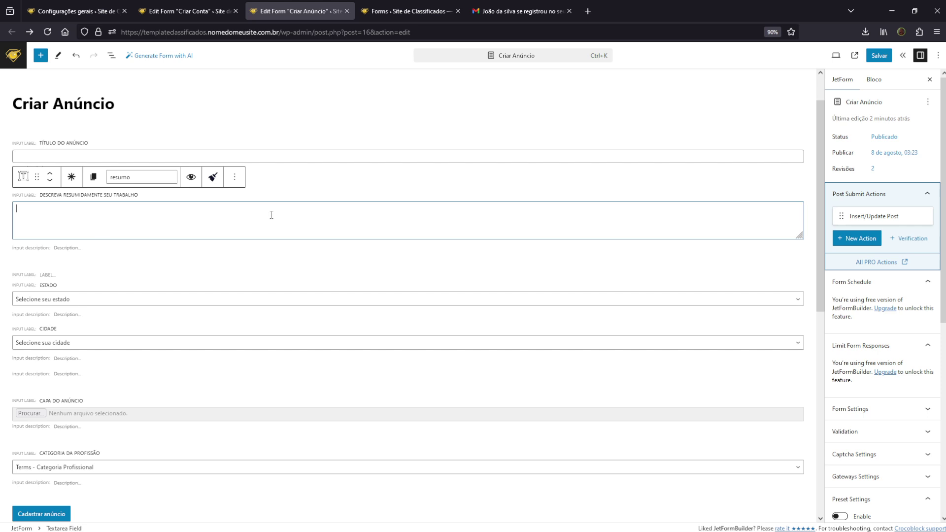
pyautogui.moveTo(879, 220)
pyautogui.click(883, 217)
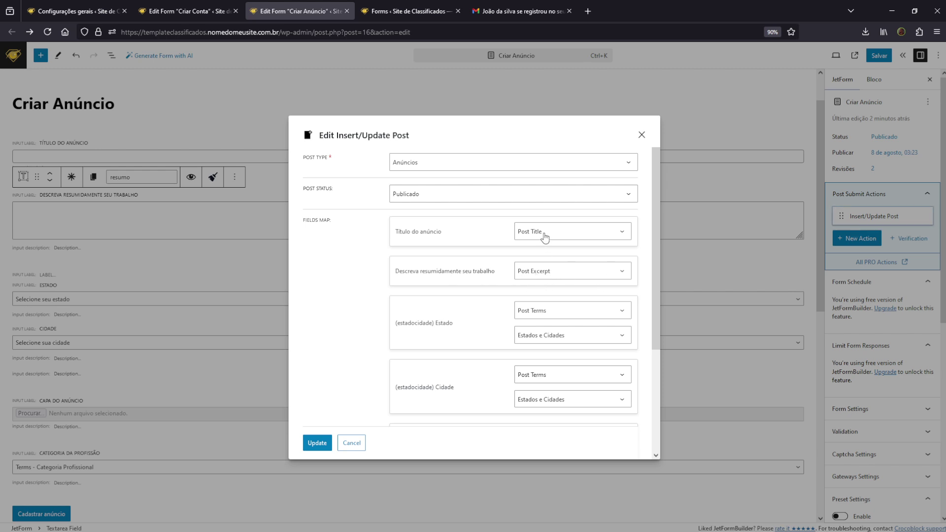
# Keep the Estado field mapped to Post Terms, review the fields map, then go to Configurações gerais
pyautogui.click(551, 312)
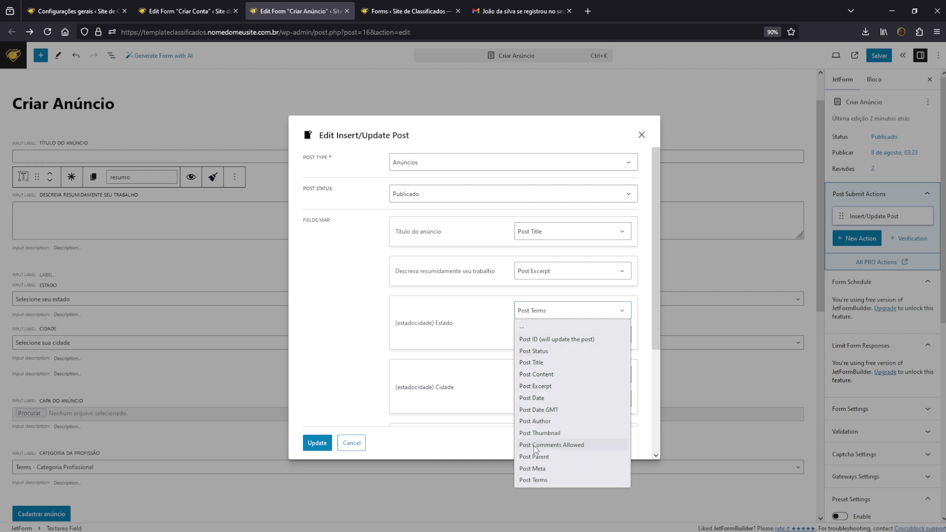
pyautogui.click(475, 359)
pyautogui.scroll(-3, 476, 335)
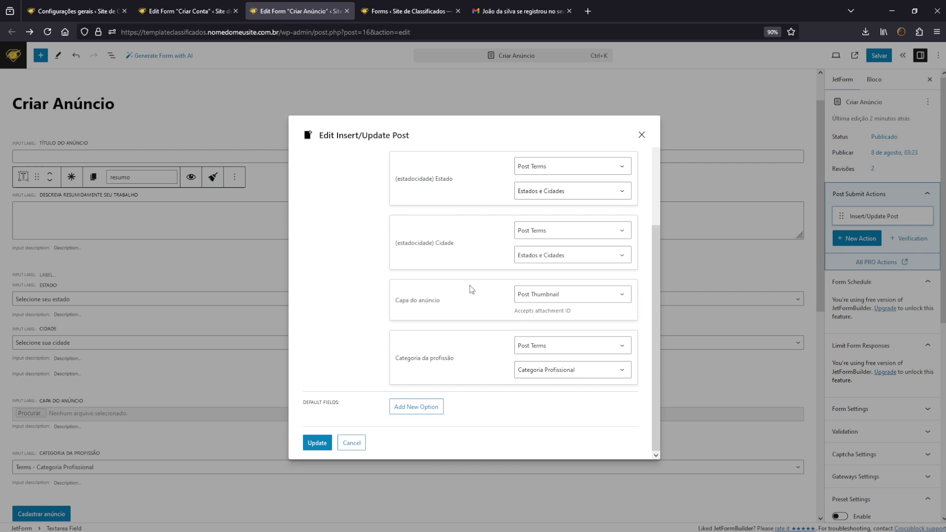
pyautogui.scroll(3, 477, 290)
pyautogui.scroll(-3, 478, 290)
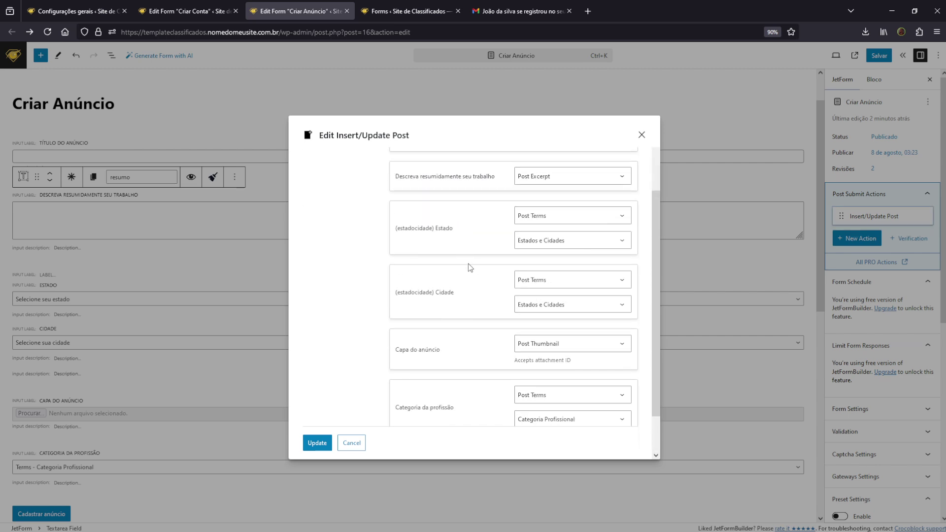
pyautogui.click(118, 11)
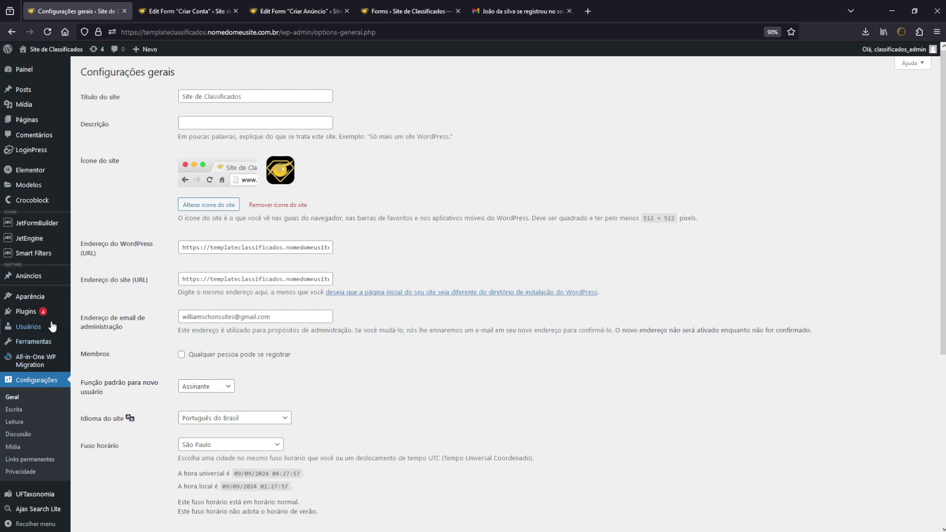
# Start a new JetEngine meta box titled teste, shown on Anúncios posts
pyautogui.moveTo(47, 246)
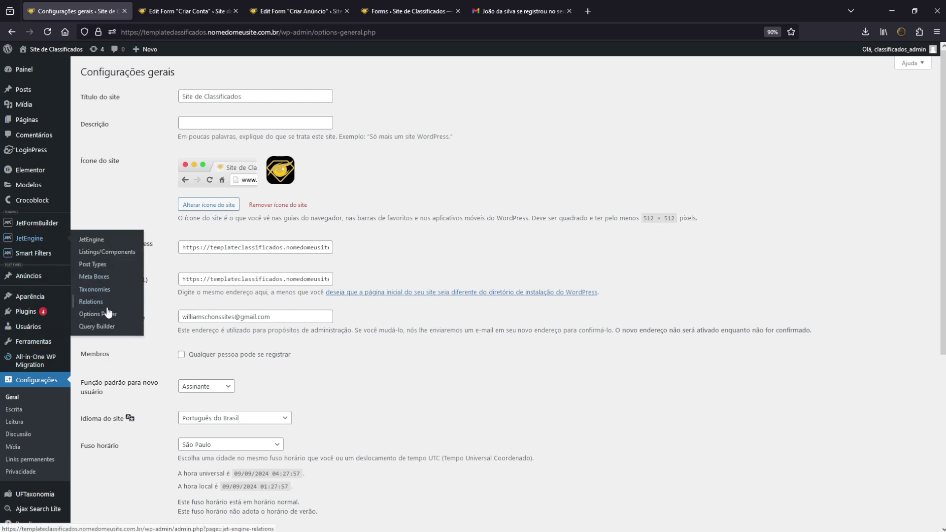
pyautogui.click(98, 276)
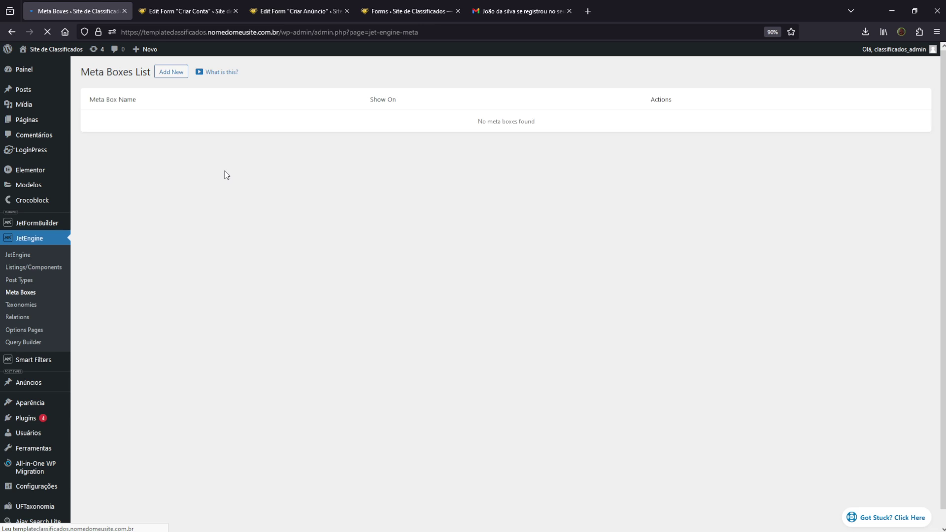
pyautogui.click(170, 74)
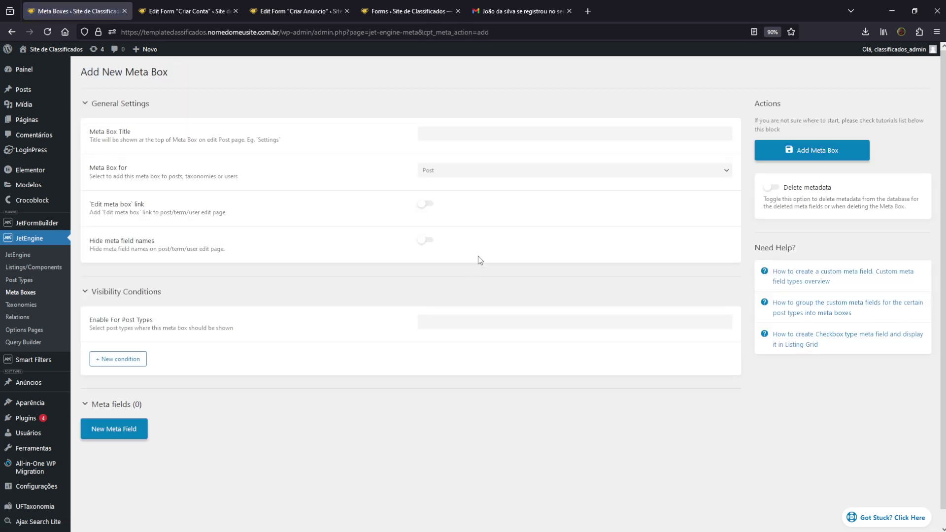
pyautogui.click(451, 134)
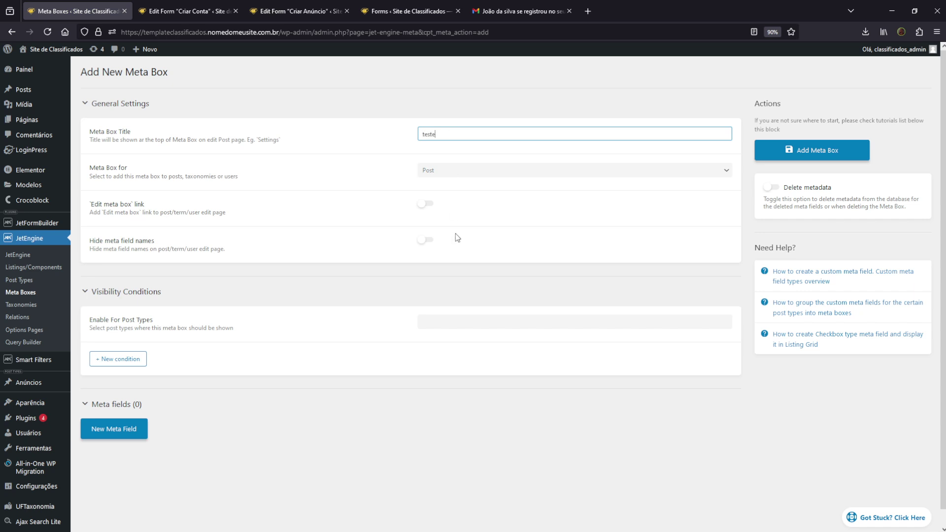
pyautogui.click(457, 321)
pyautogui.write('a')
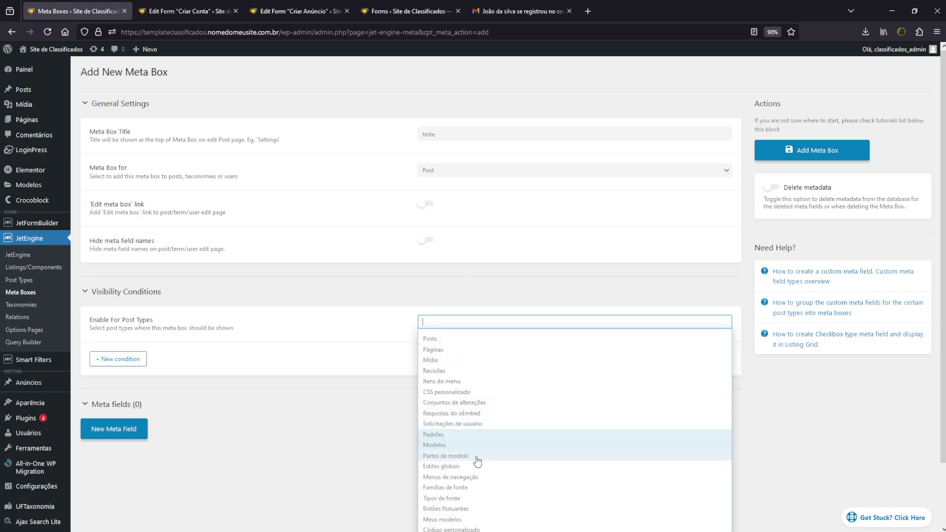
pyautogui.scroll(-1, 473, 514)
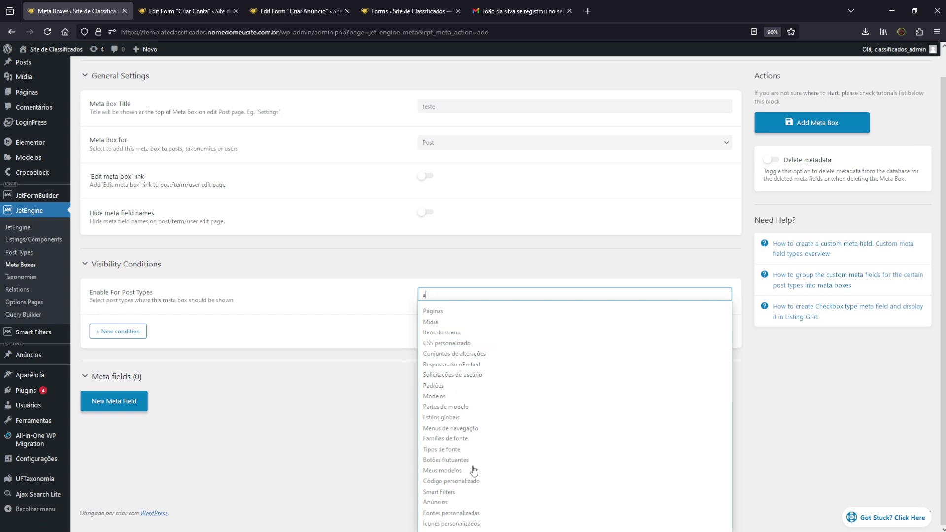
pyautogui.click(446, 506)
# Add a text meta field labelled teste with Name/ID teste12313, copy the name, and save the box
pyautogui.click(114, 434)
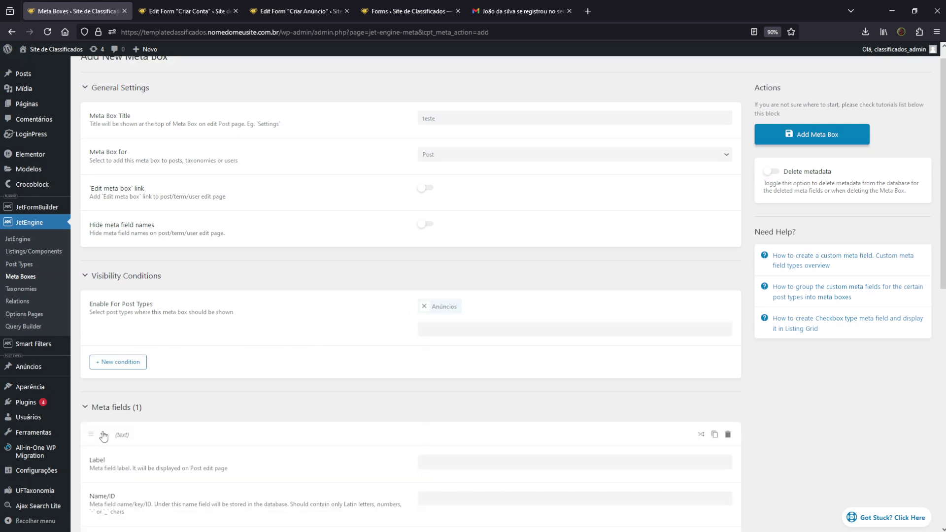
pyautogui.click(100, 432)
pyautogui.scroll(-2, 525, 446)
pyautogui.click(525, 415)
pyautogui.write('teste')
pyautogui.click(432, 453)
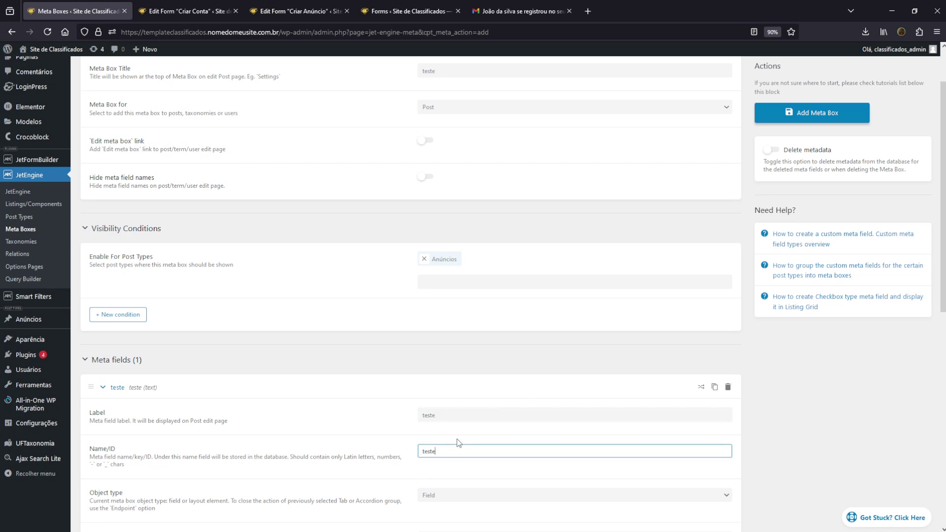
pyautogui.write('12313')
pyautogui.moveTo(476, 451); pyautogui.dragTo(337, 452)
pyautogui.hotkey('ctrl', 'c')
pyautogui.scroll(-3, 352, 429)
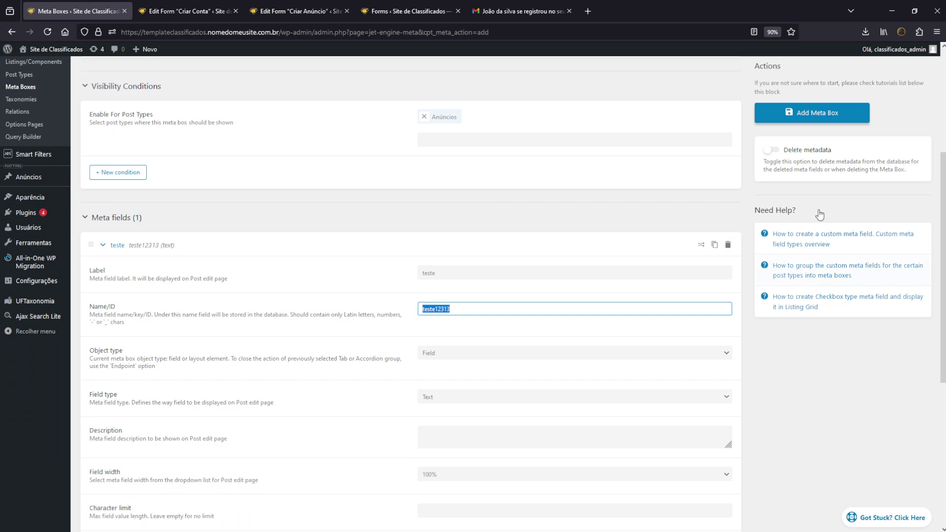
pyautogui.click(803, 111)
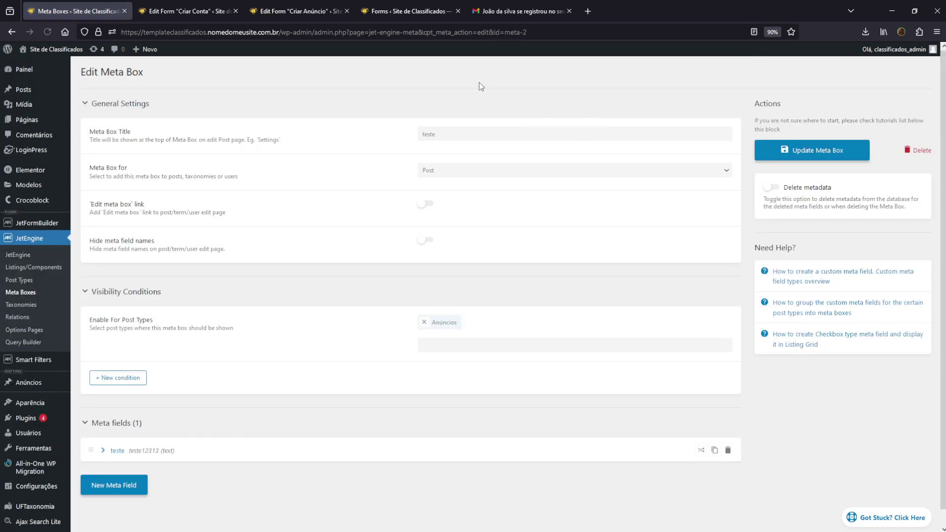
pyautogui.moveTo(293, 4)
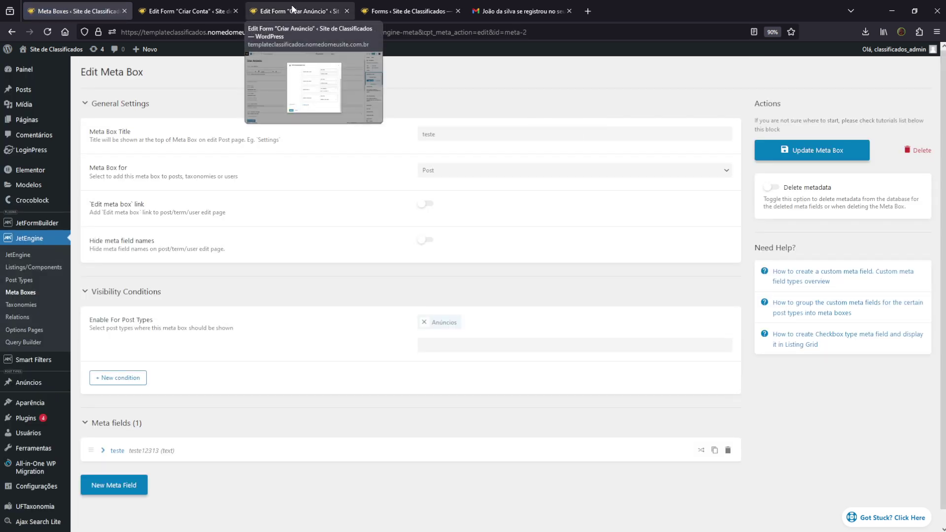
# Return to the Criar Anúncio form, dismiss the action settings, and select the Título do Anúncio field
pyautogui.moveTo(230, 4)
pyautogui.click(297, 7)
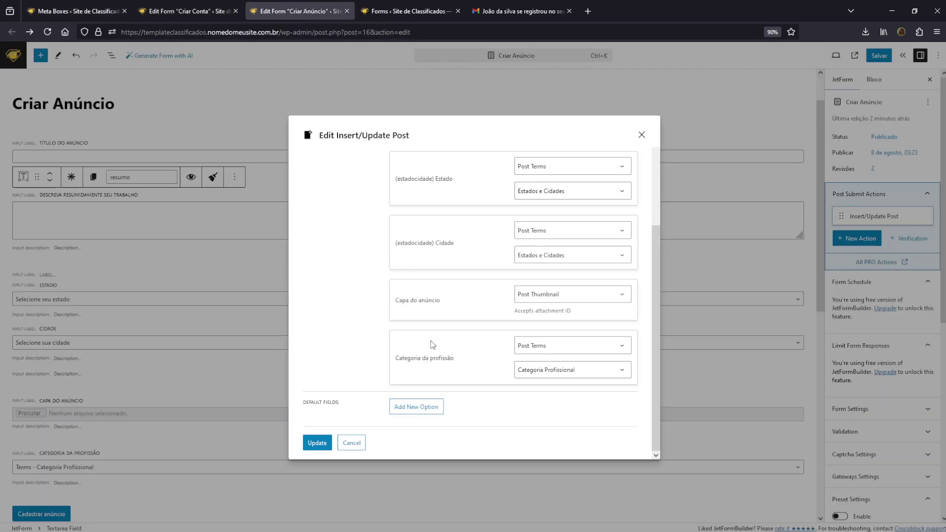
pyautogui.click(352, 443)
pyautogui.scroll(-3, 222, 394)
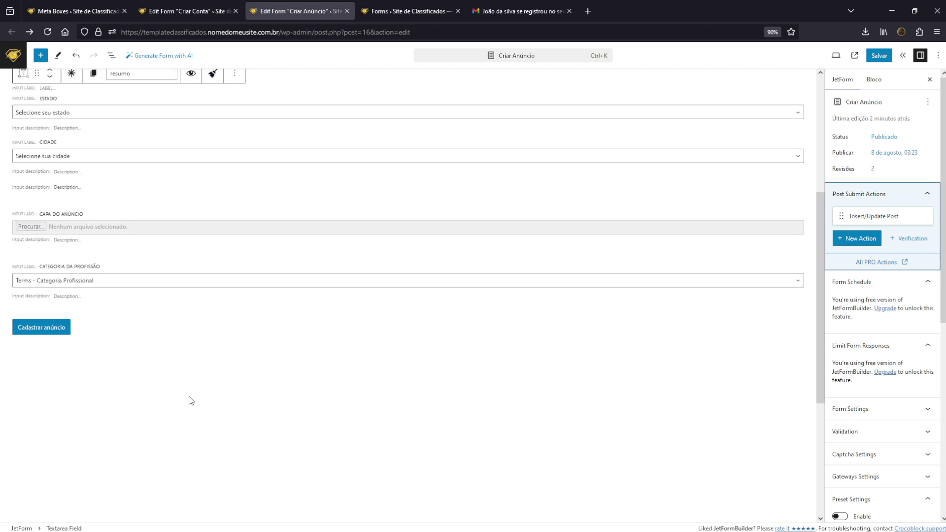
pyautogui.click(413, 250)
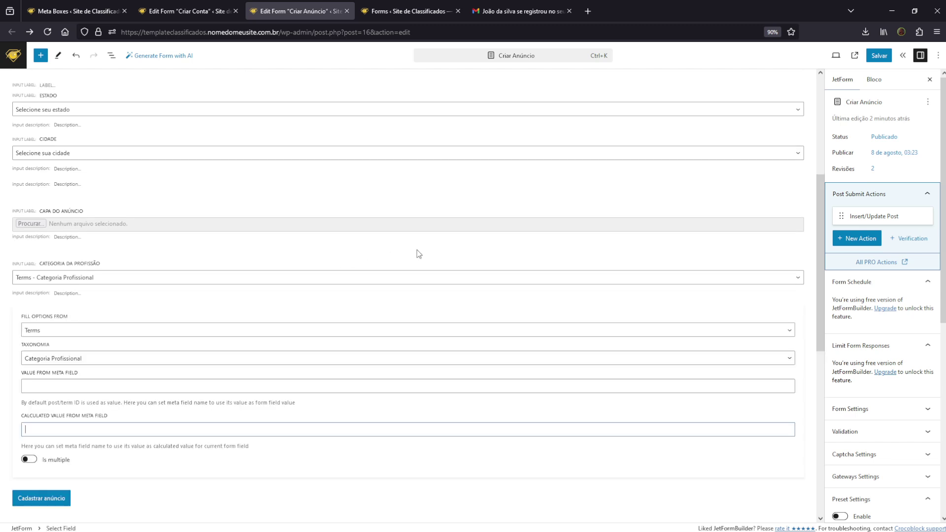
pyautogui.scroll(3, 417, 169)
pyautogui.click(409, 190)
pyautogui.scroll(2, 409, 191)
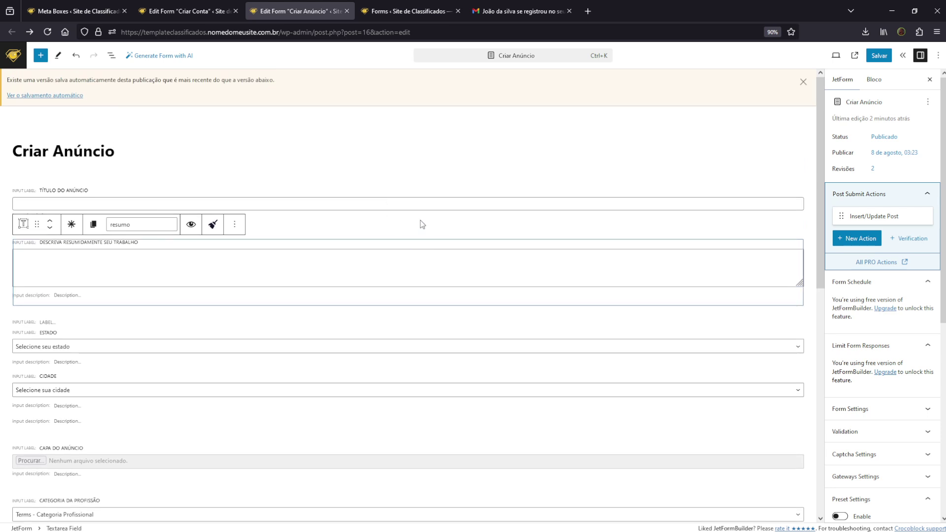
pyautogui.click(423, 226)
# Insert a text field labelled TESTE below the title, named teste12313
pyautogui.click(408, 232)
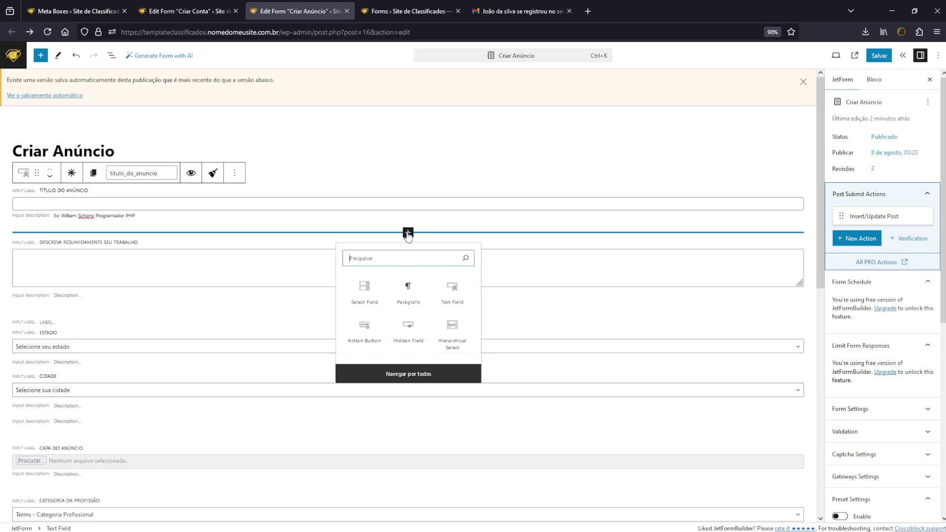
pyautogui.click(455, 297)
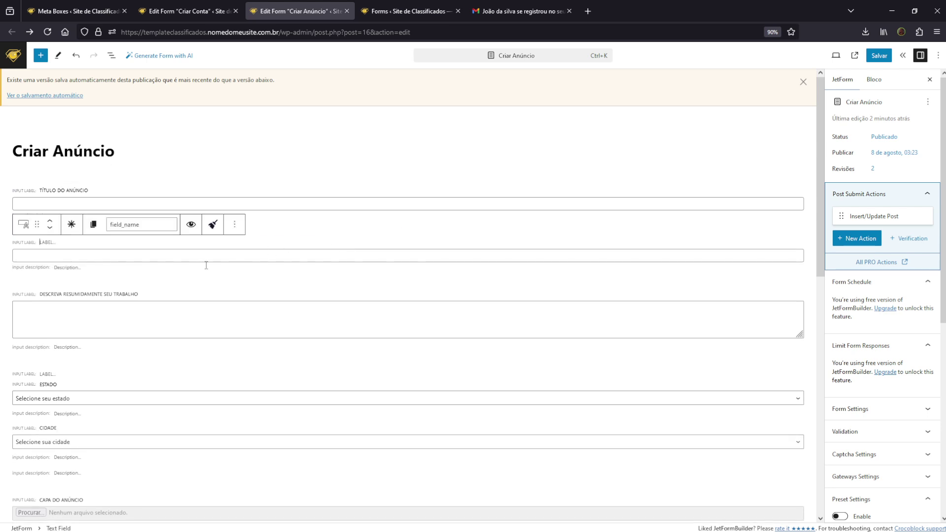
pyautogui.write('TESTE')
pyautogui.click(138, 225)
pyautogui.write('12313')
# Map the teste field to Post Meta with key teste12313 in the Insert/Update Post settings
pyautogui.click(882, 217)
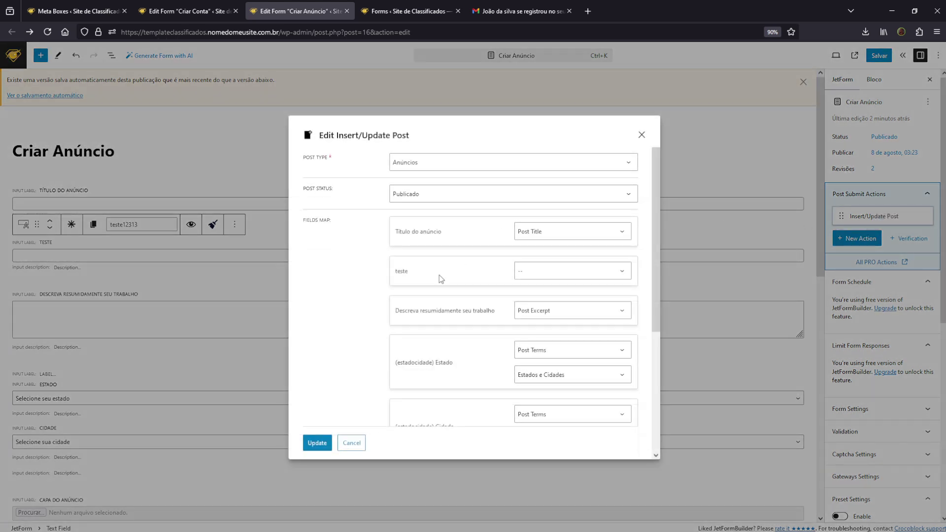
pyautogui.click(539, 273)
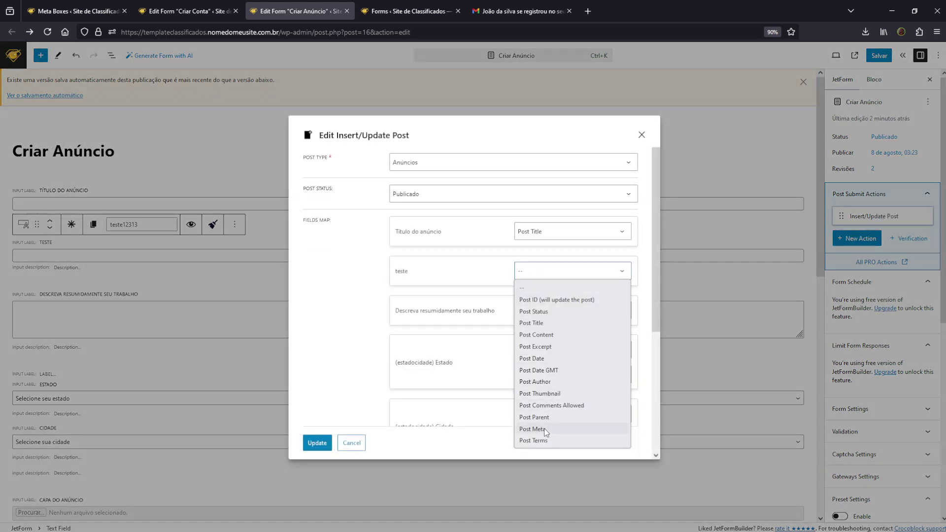
pyautogui.click(553, 428)
pyautogui.click(542, 296)
pyautogui.hotkey('ctrl', 'v')
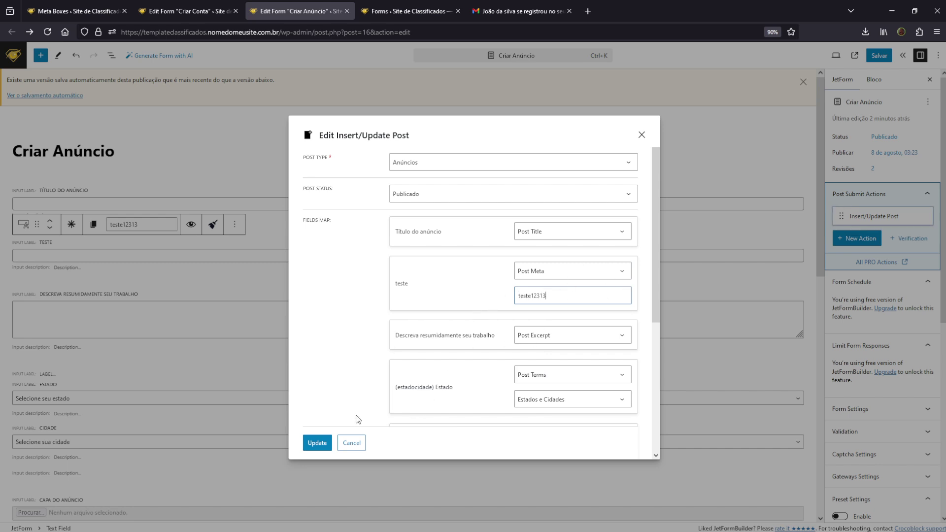
pyautogui.click(352, 443)
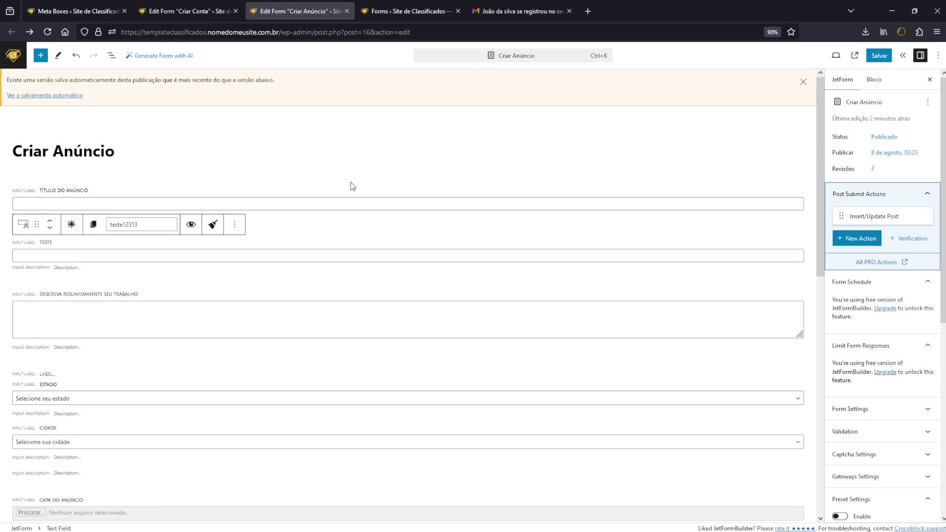
# Switch between the Criar Conta and Criar Anúncio form tabs, ending on Criar Conta
pyautogui.click(178, 4)
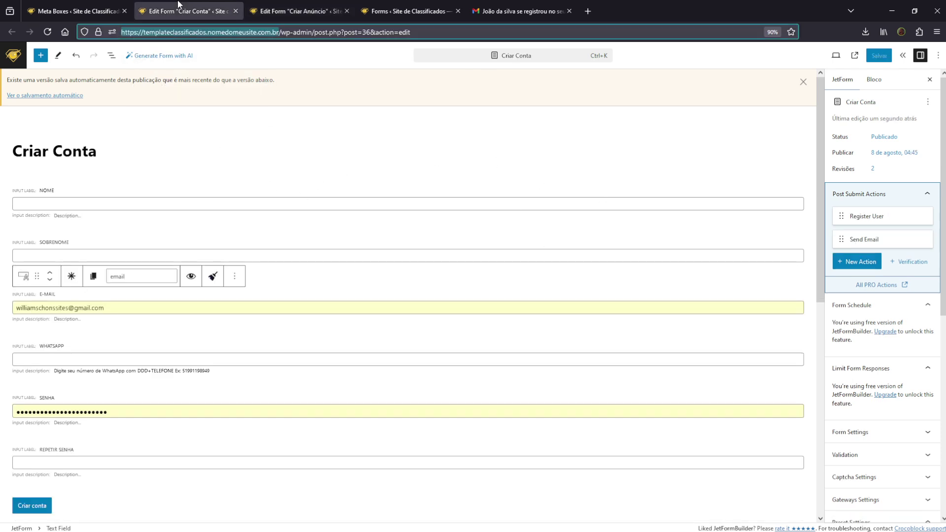
pyautogui.click(298, 11)
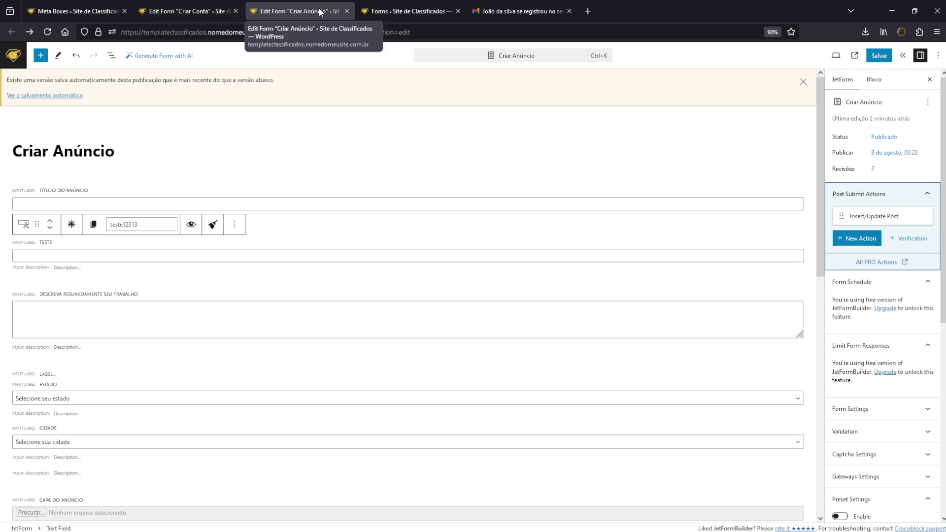
pyautogui.click(187, 11)
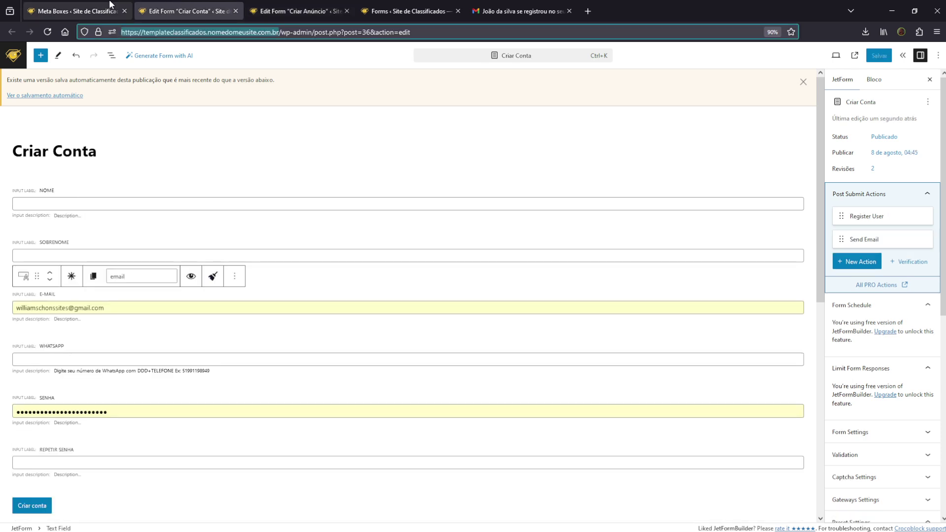